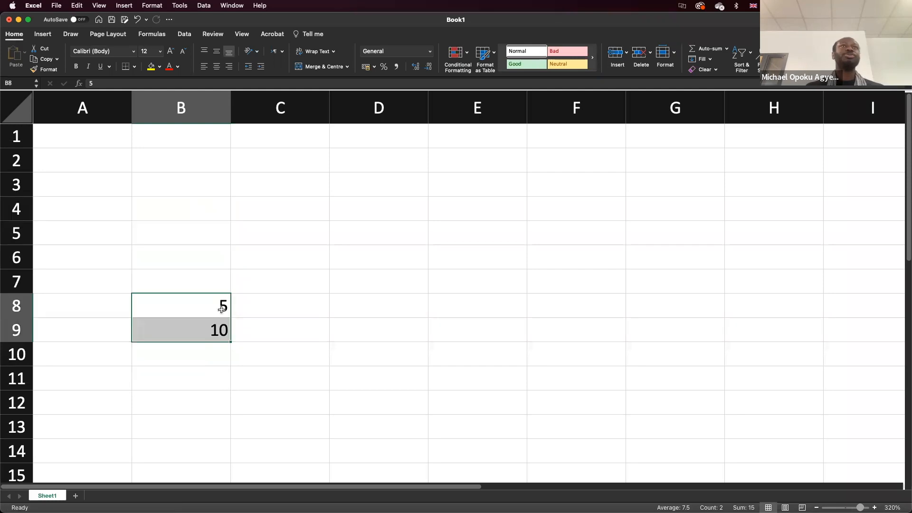
Step: Undo the last move of the 5 and 10 cells, and fill their series from B4:B5 down to B14
key("super+z")
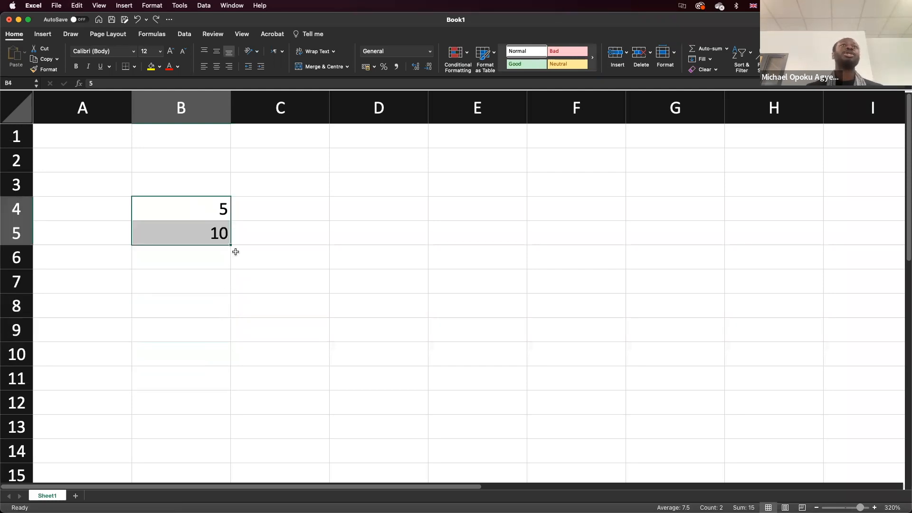
left_click_drag(231, 245, 230, 459)
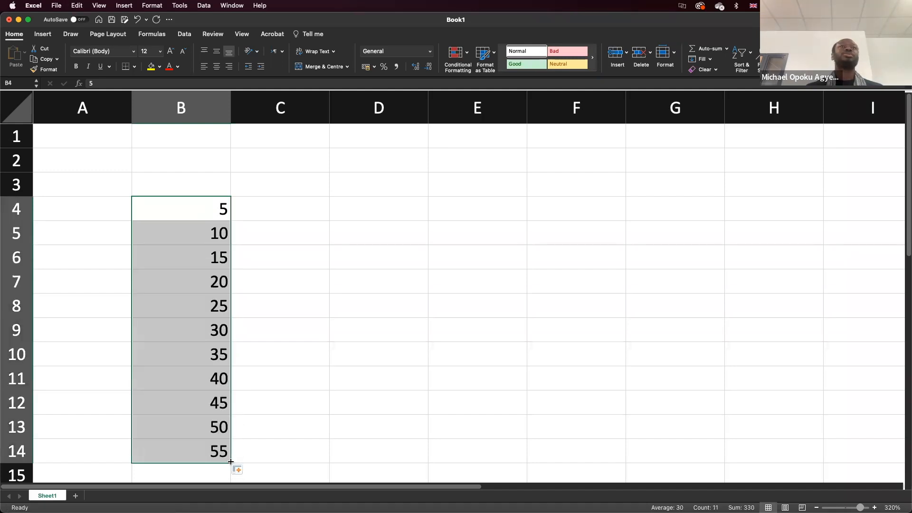
left_click_drag(232, 467, 228, 474)
left_click(216, 417)
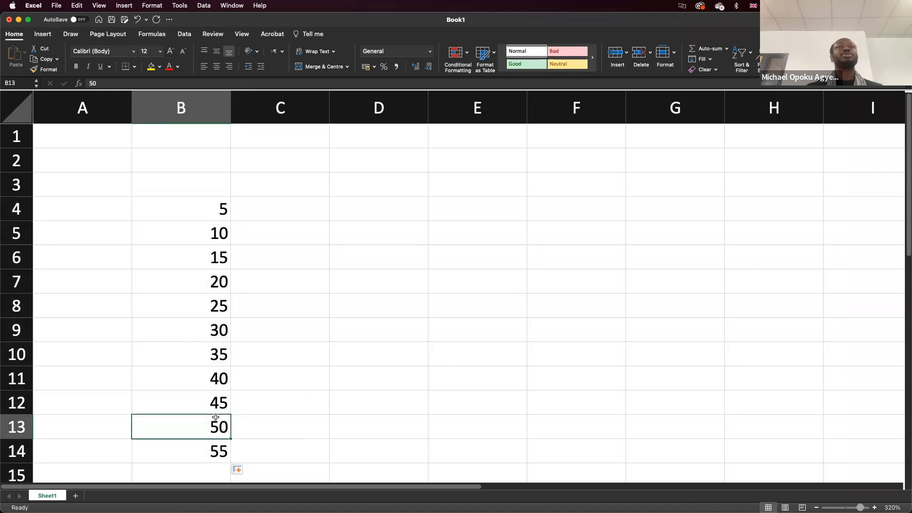
Step: Extend the column B series from B13:B14 down to B16, continuing in steps of 5
scroll(215, 421, "down", 3)
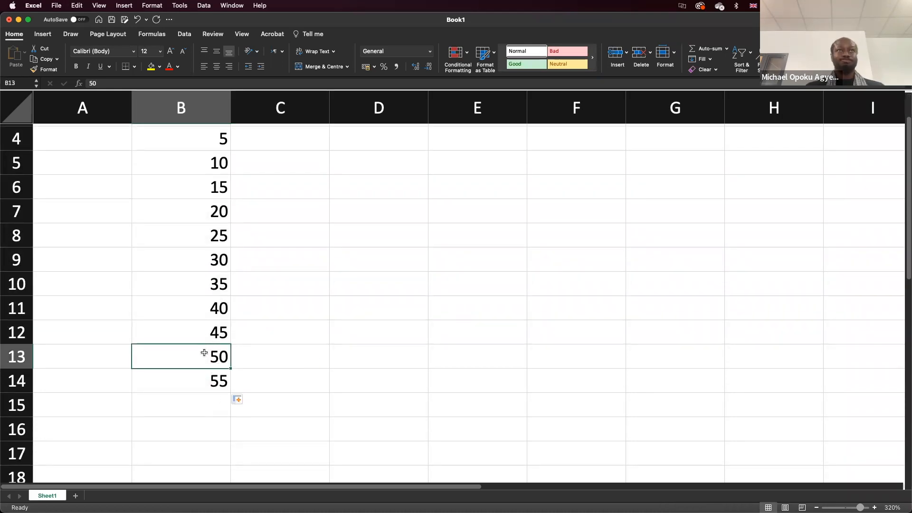
left_click_drag(205, 353, 205, 377)
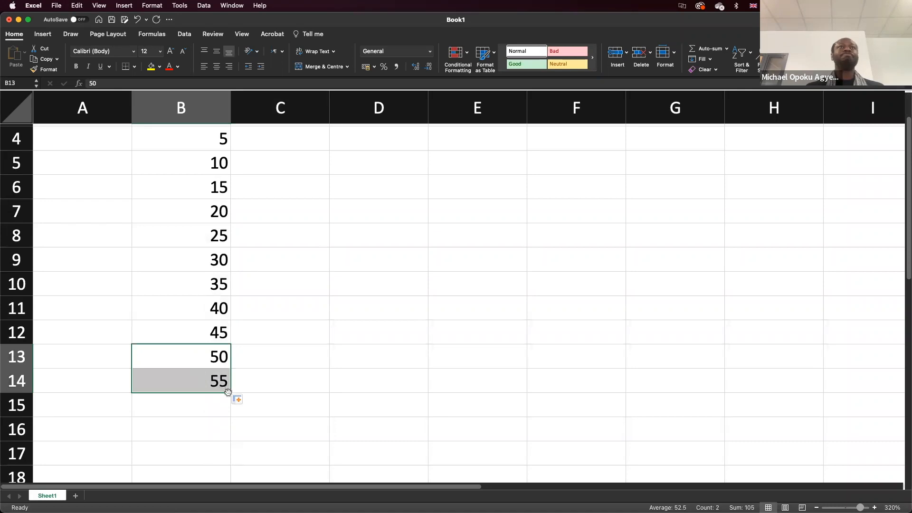
left_click_drag(230, 392, 224, 435)
scroll(226, 321, "up", 3)
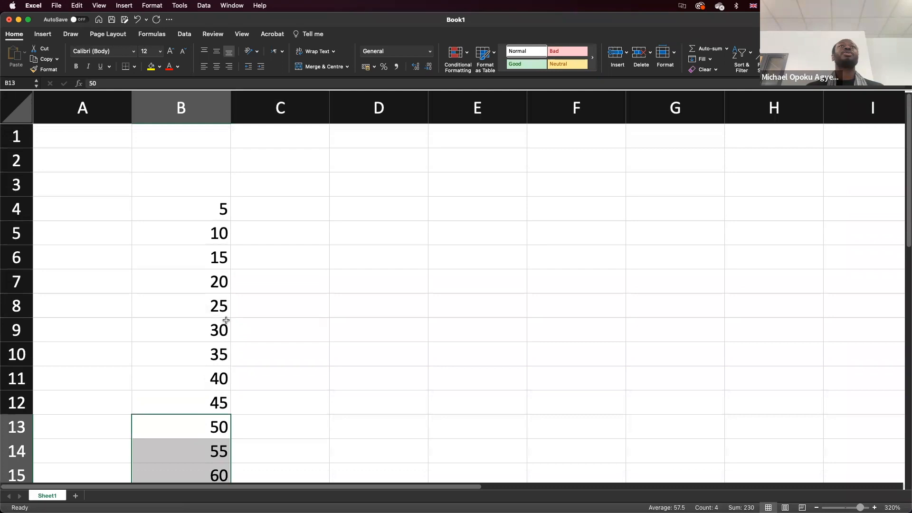
scroll(226, 320, "down", 2)
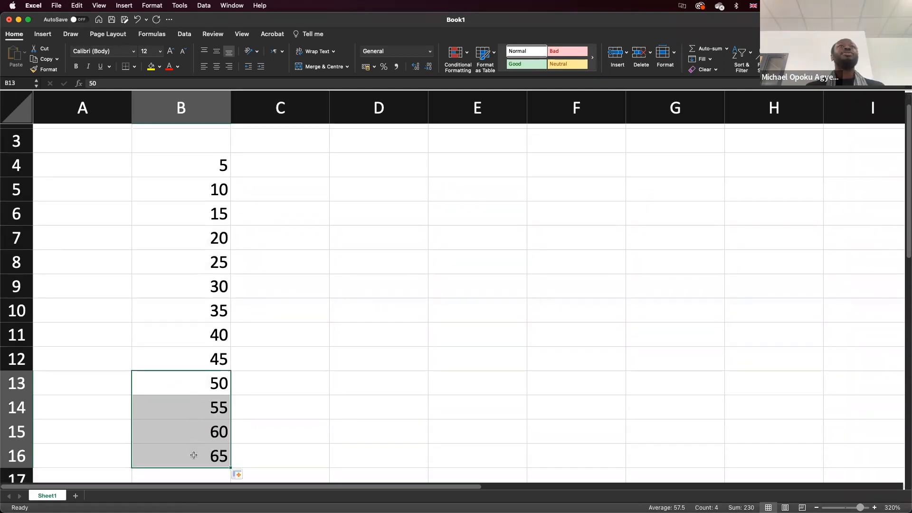
Step: Move the whole multiples-of-5 series up column B so that it starts in B1
left_click(193, 453)
left_click_drag(194, 444, 224, 140)
scroll(226, 154, "up", 2)
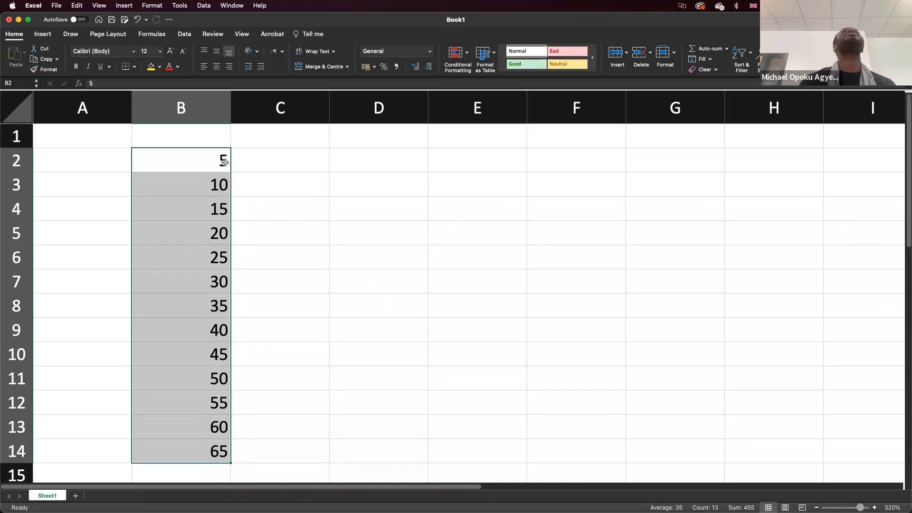
left_click_drag(231, 184, 218, 157)
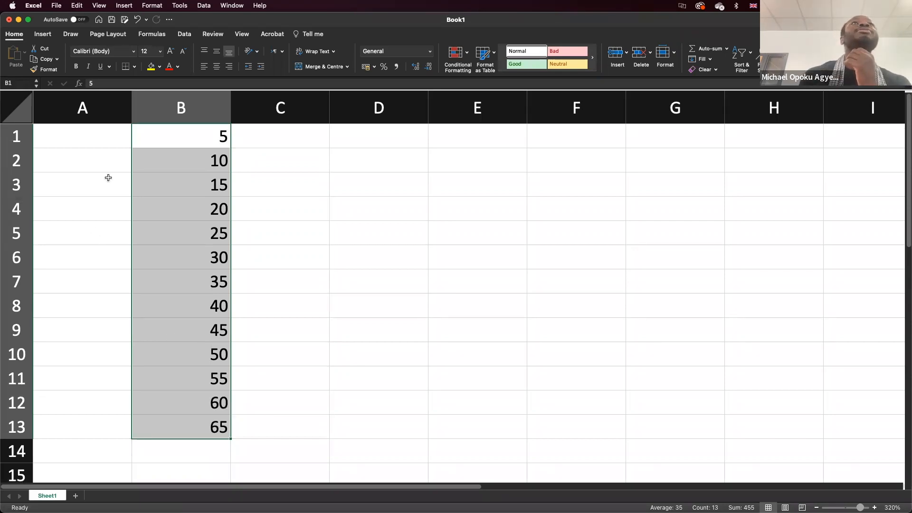
Step: Enter 1 in A1 and 2 in A2 beside the existing series
left_click(98, 147)
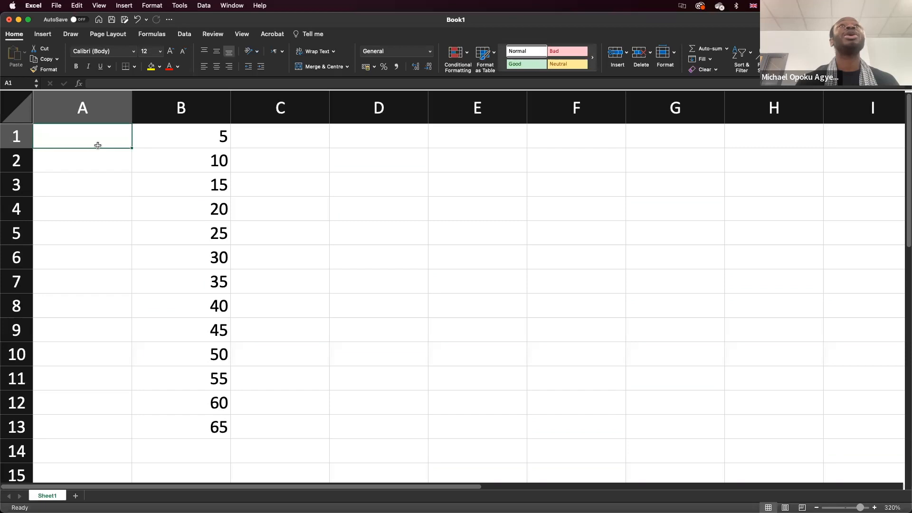
type("1")
key("Return")
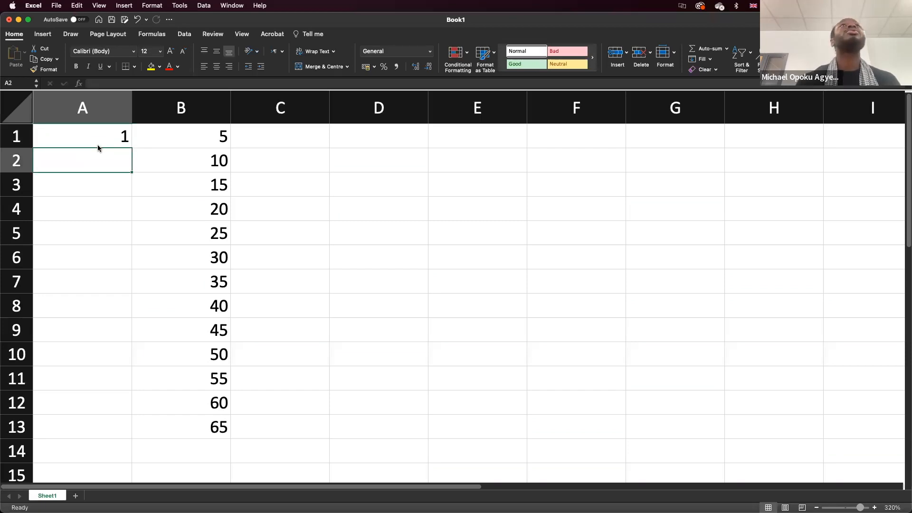
type("2")
key("Return")
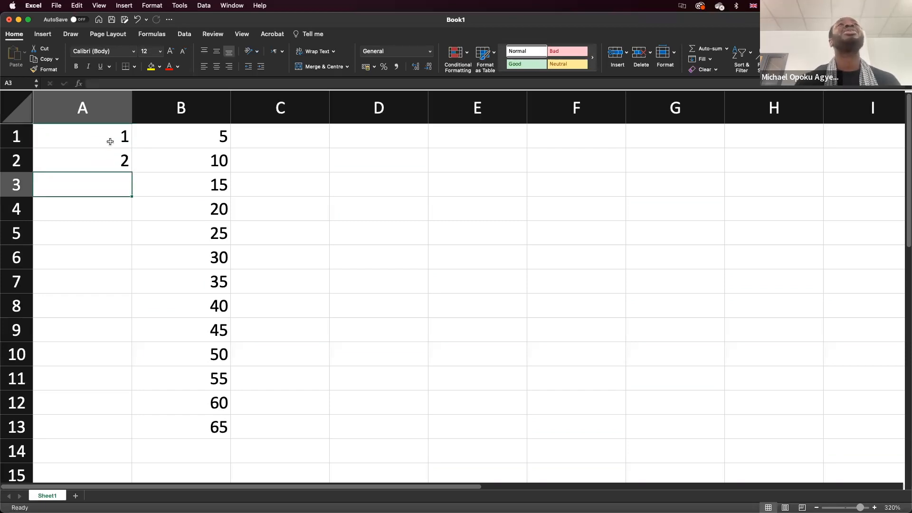
Step: Fill the 1, 2 series down column A to A13, matching the rows of column B
left_click(115, 144)
left_click_drag(132, 148, 135, 172)
key("super+z")
left_click_drag(124, 139, 123, 434)
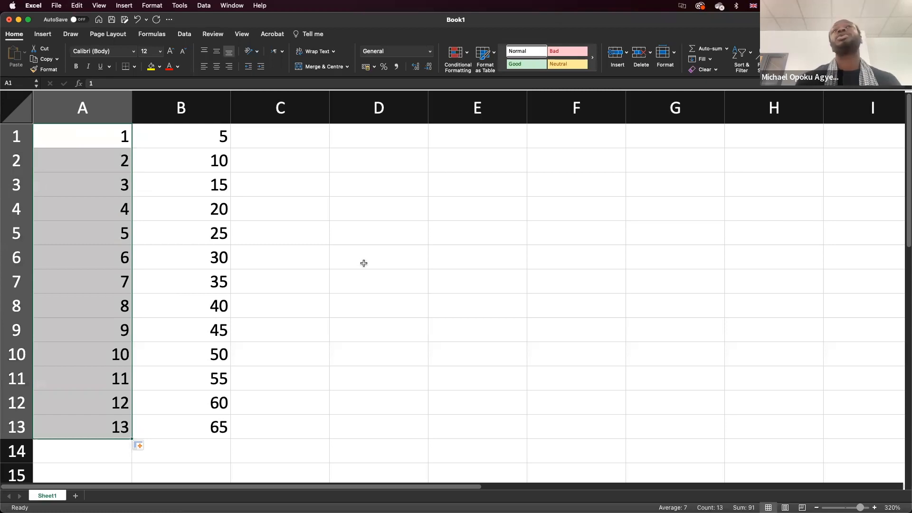
Step: Enter the formula =A1*B1 in D1 to multiply the first values of columns A and B
left_click(364, 263)
left_click(394, 140)
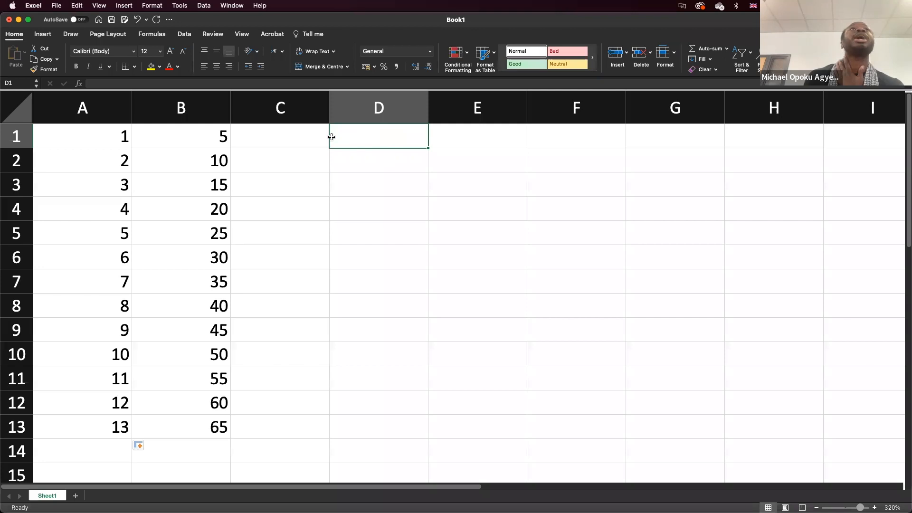
left_click(128, 137)
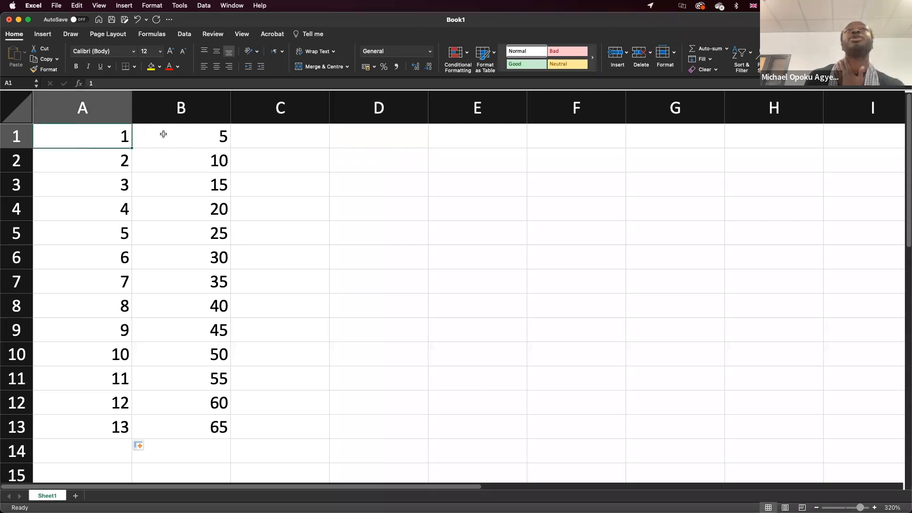
left_click(187, 133)
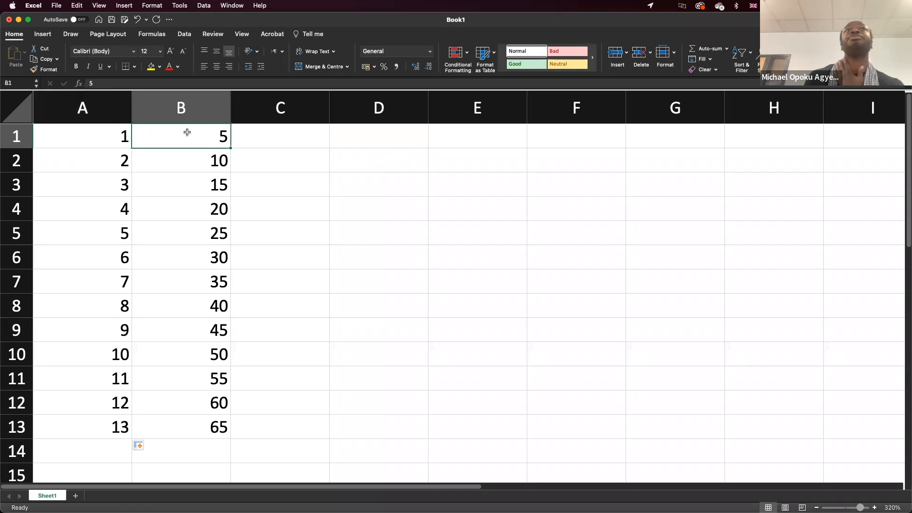
left_click(351, 139)
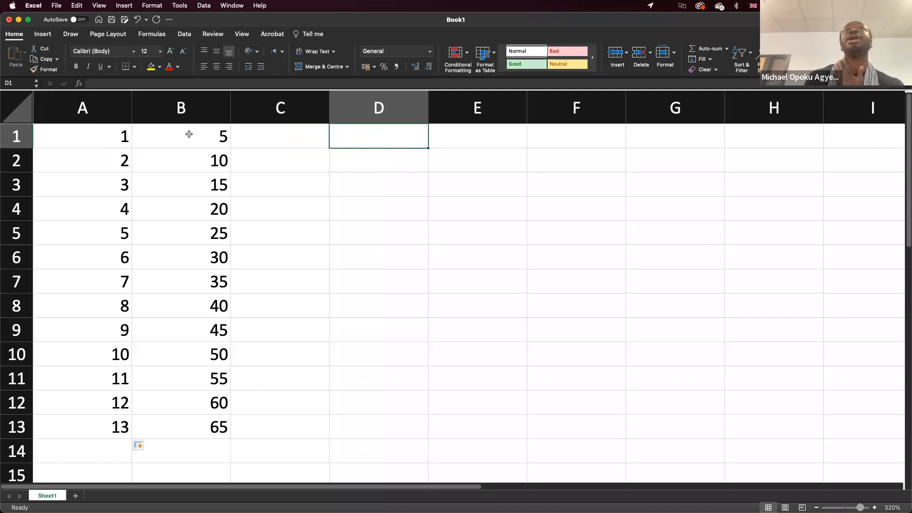
type("=")
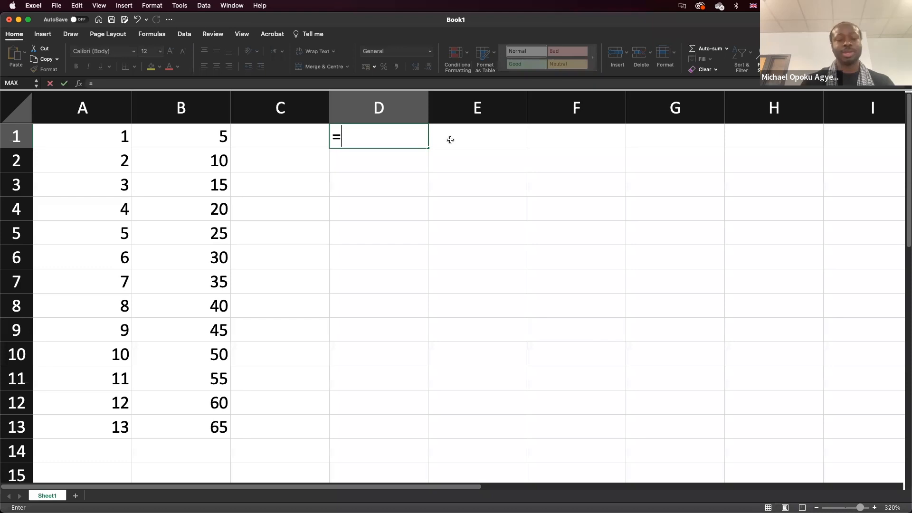
type("A1")
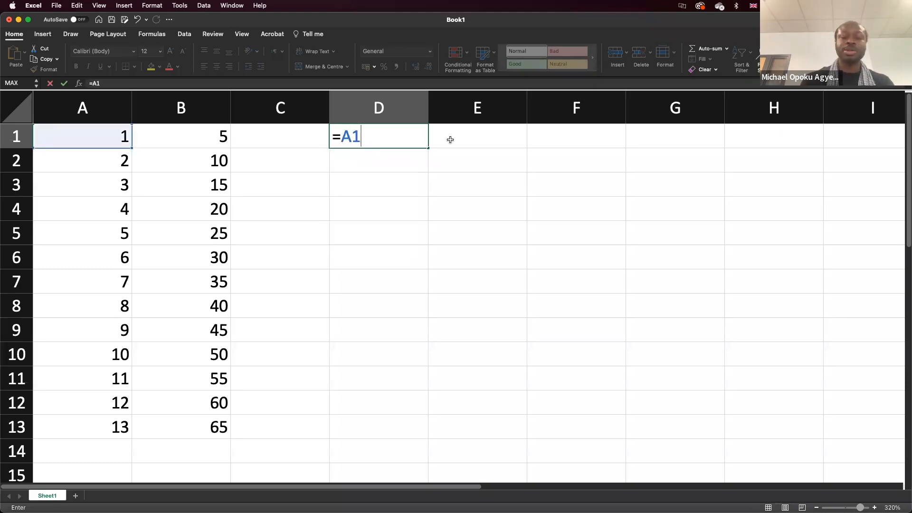
type("*B")
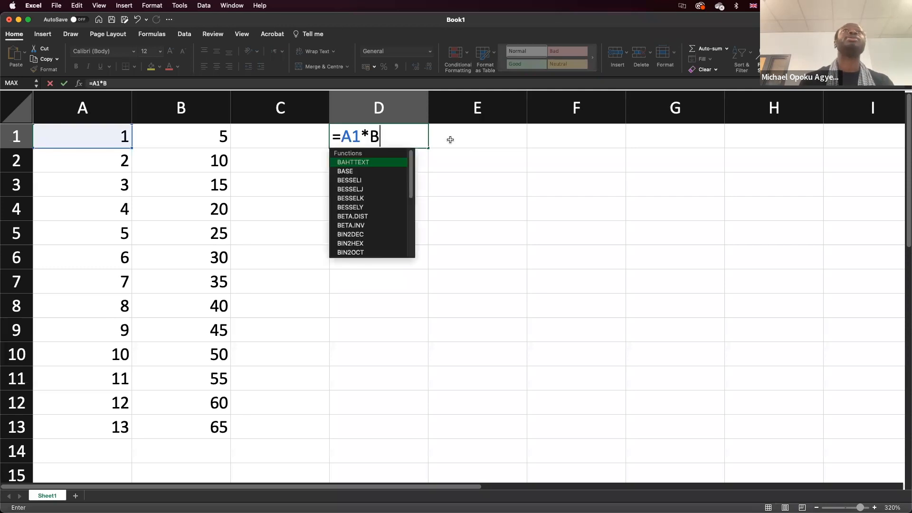
type("1")
key("Return")
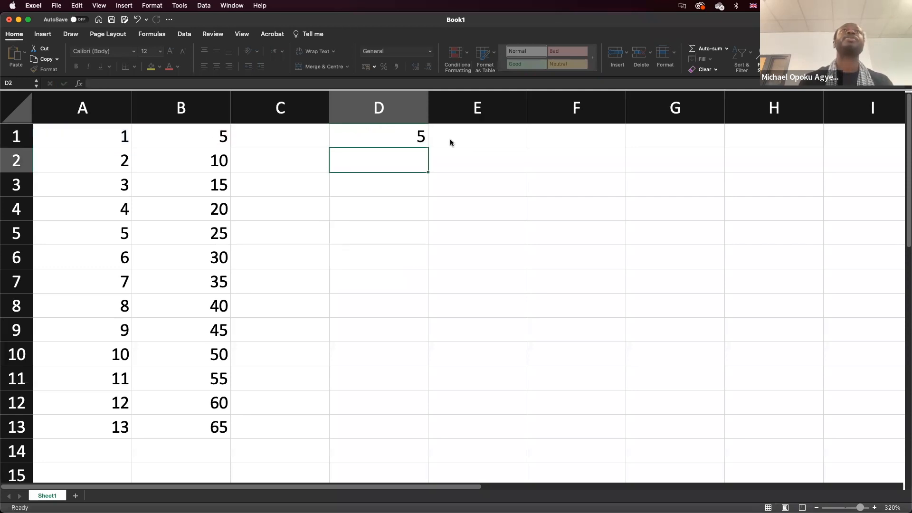
Step: Copy the multiplication formula from D1 and paste it into D2
left_click(419, 137)
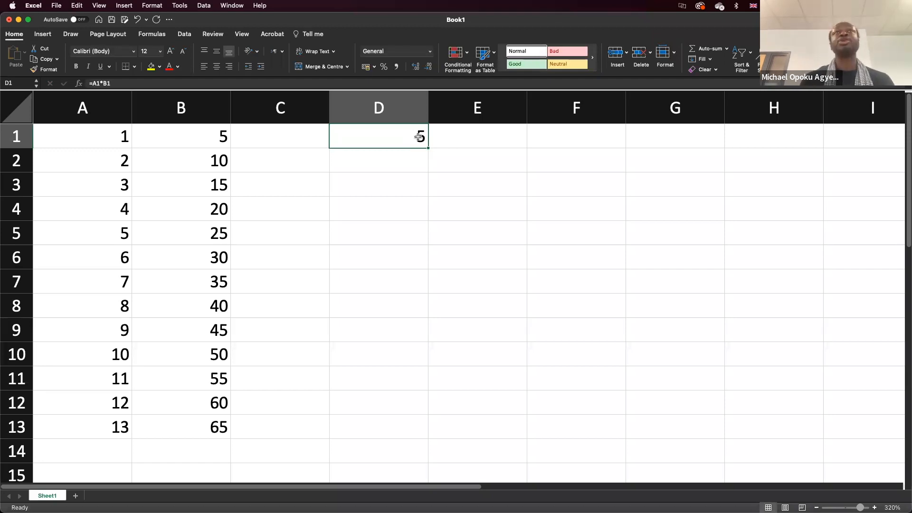
key("super+c")
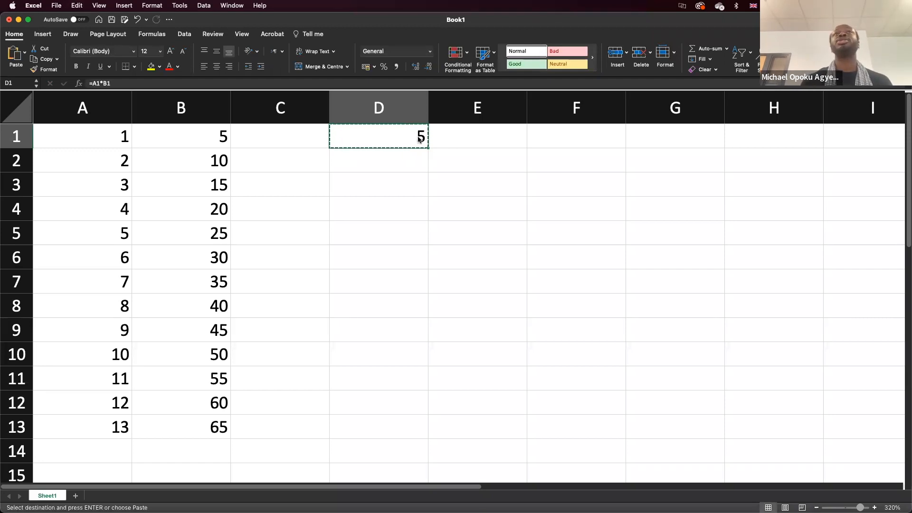
left_click(409, 163)
key("super+v")
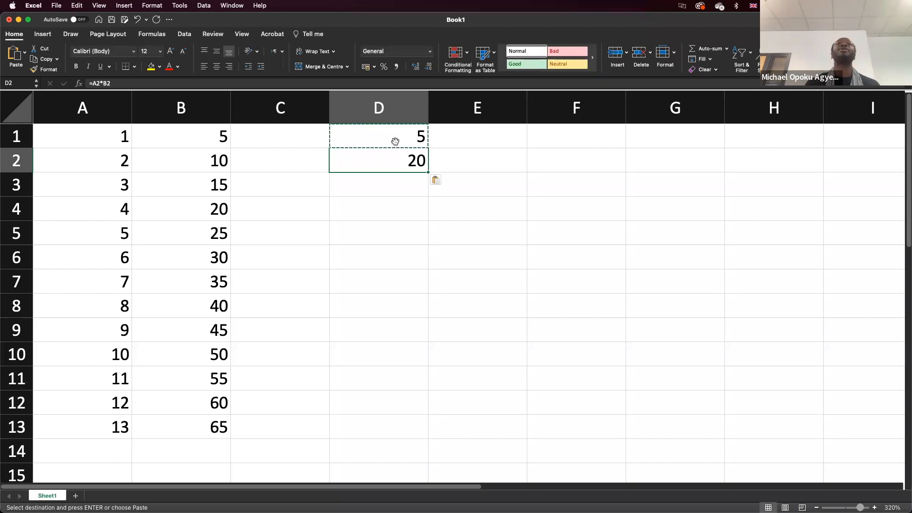
Step: Check which cells the pasted formula in D2 references, comparing it with A1 and B1
left_click(119, 138)
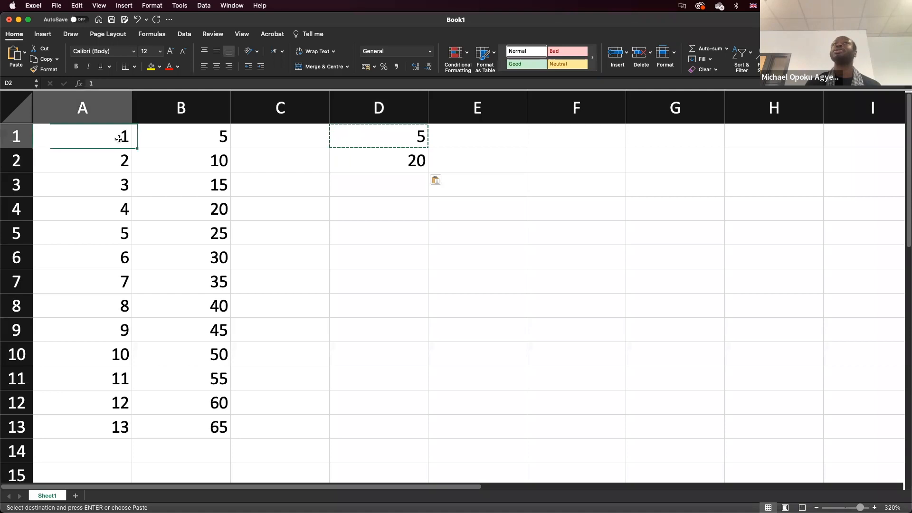
left_click(170, 136)
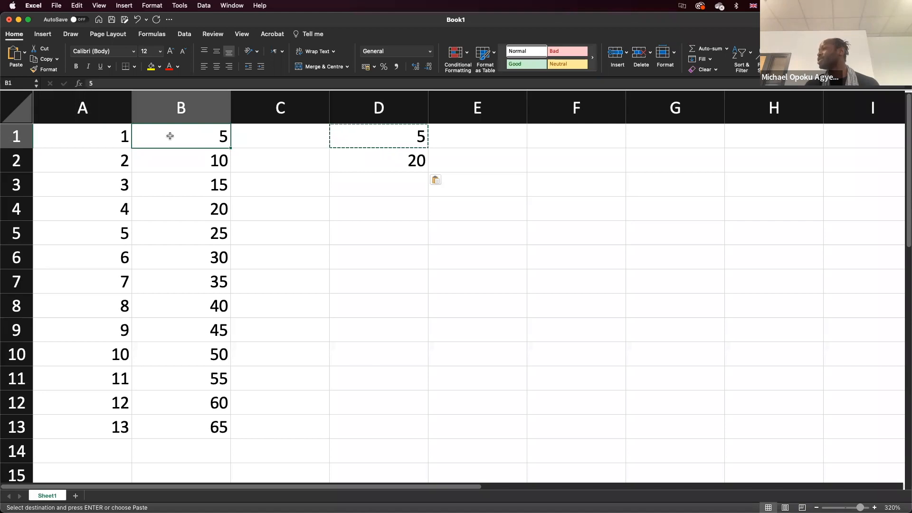
left_click(392, 166)
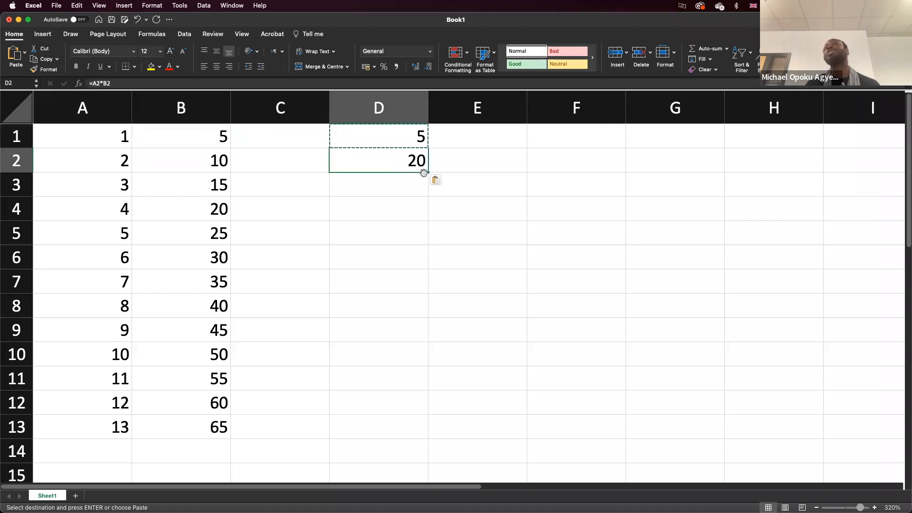
key("Escape")
double_click(409, 162)
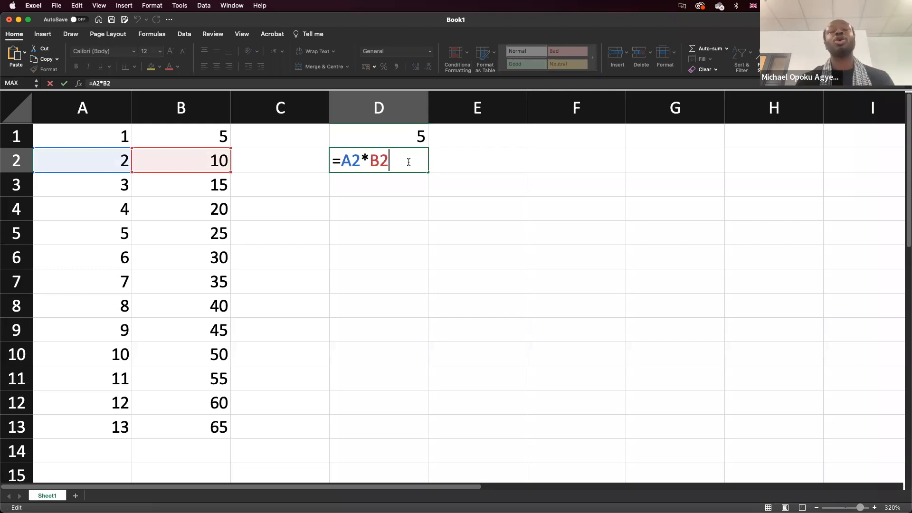
key("Return")
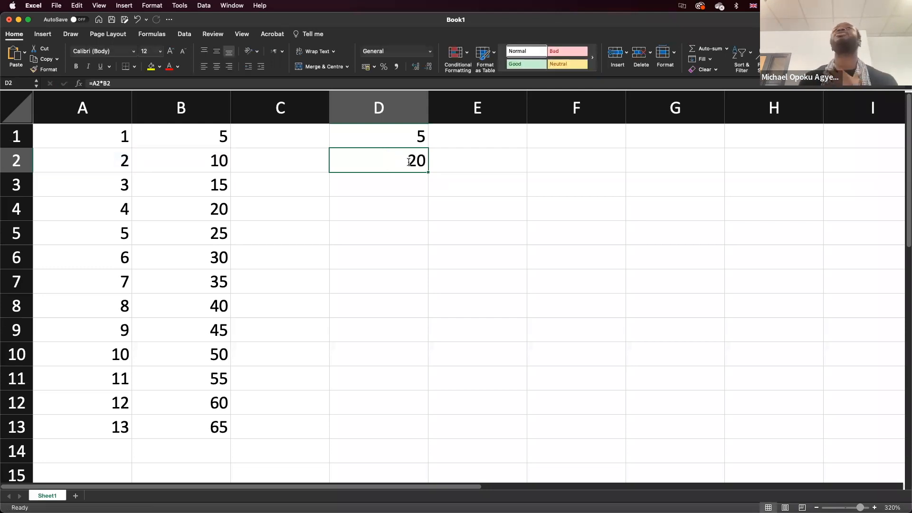
Step: Try pasting only the values of D1:D2 into E1:E2 with Paste Special, and undo the paste
left_click(412, 139)
left_click_drag(410, 153, 411, 161)
key("super+c")
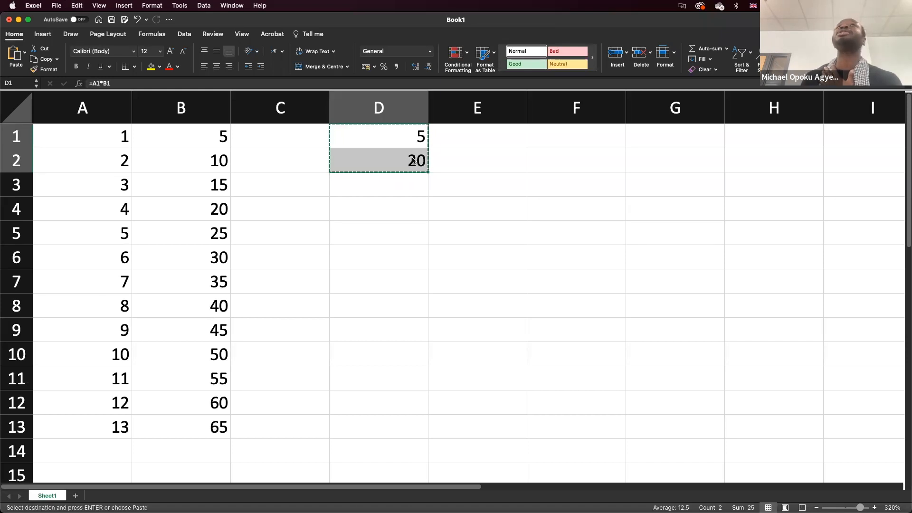
left_click(458, 141)
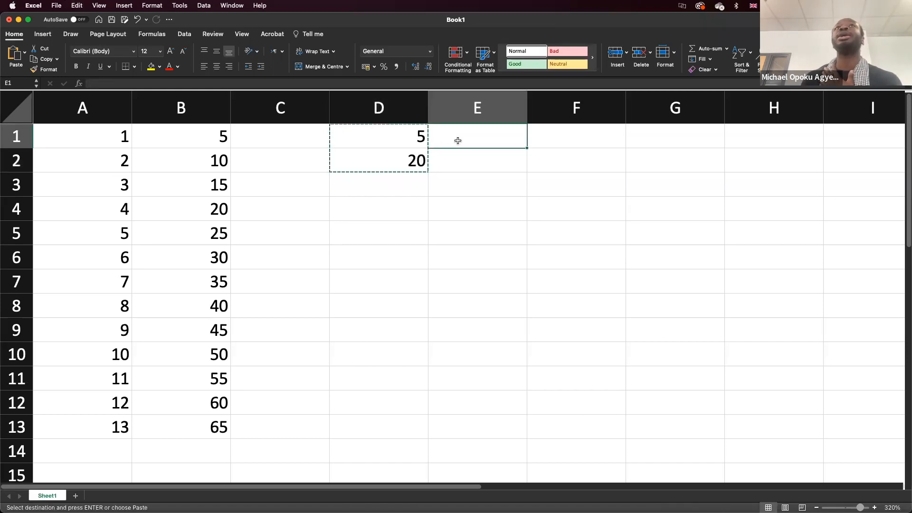
right_click(459, 142)
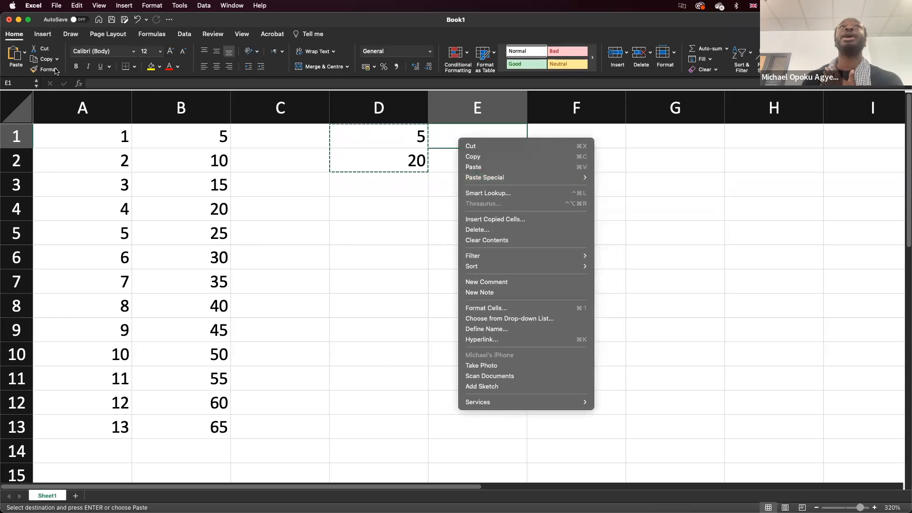
mouse_move(488, 179)
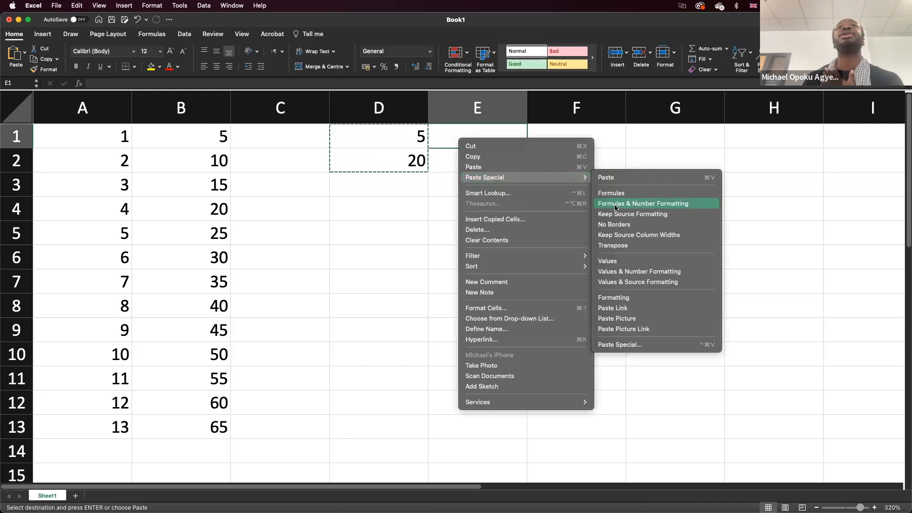
left_click(605, 261)
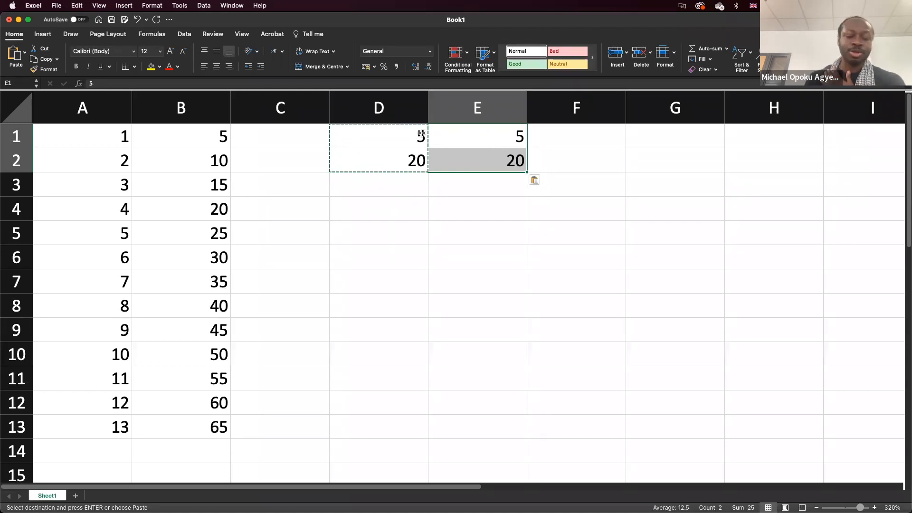
key("super+z")
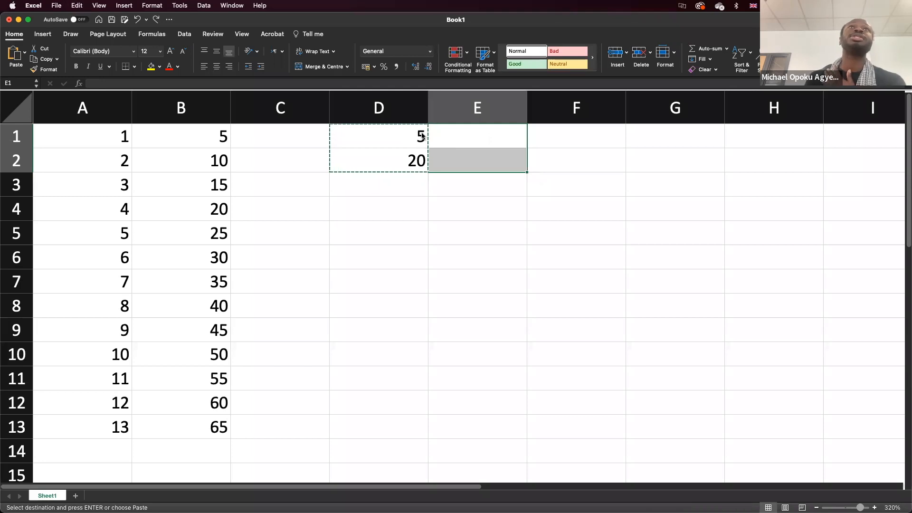
Step: Copy D1:D2 and paste only the values into E1:E2
left_click_drag(410, 132, 409, 160)
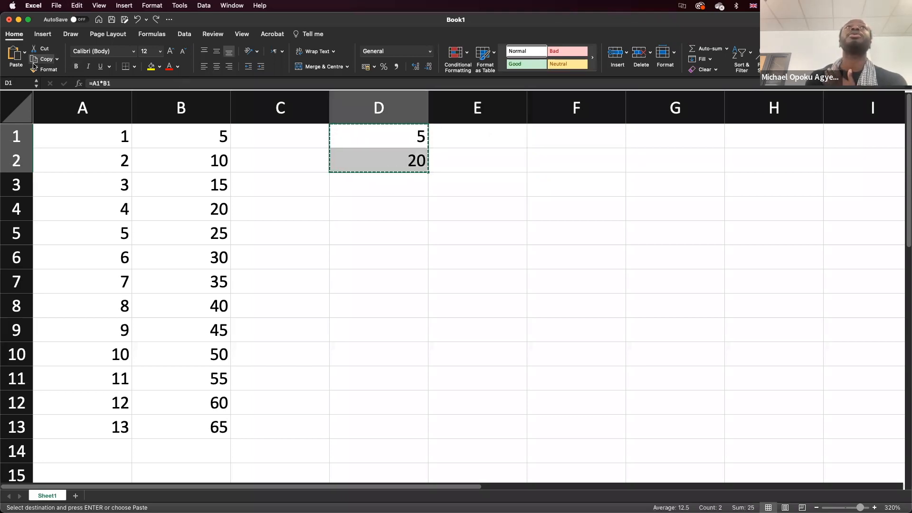
left_click(461, 138)
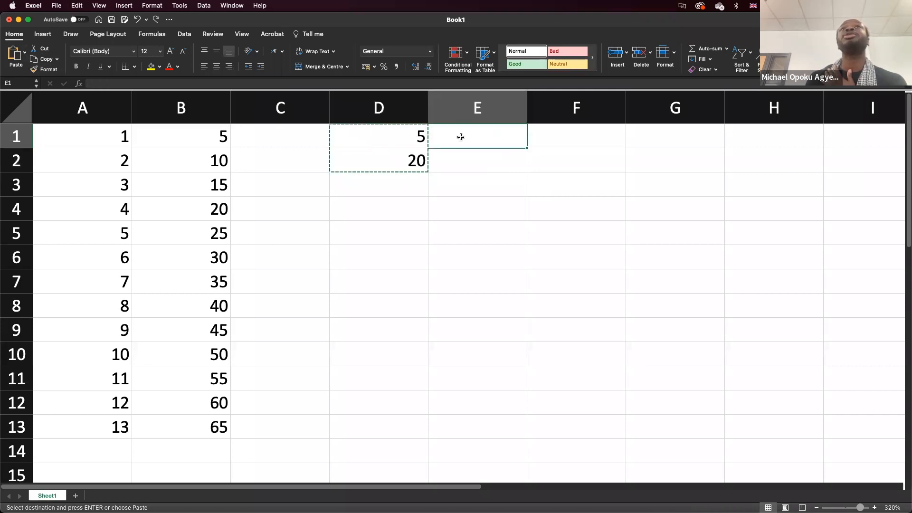
left_click(25, 53)
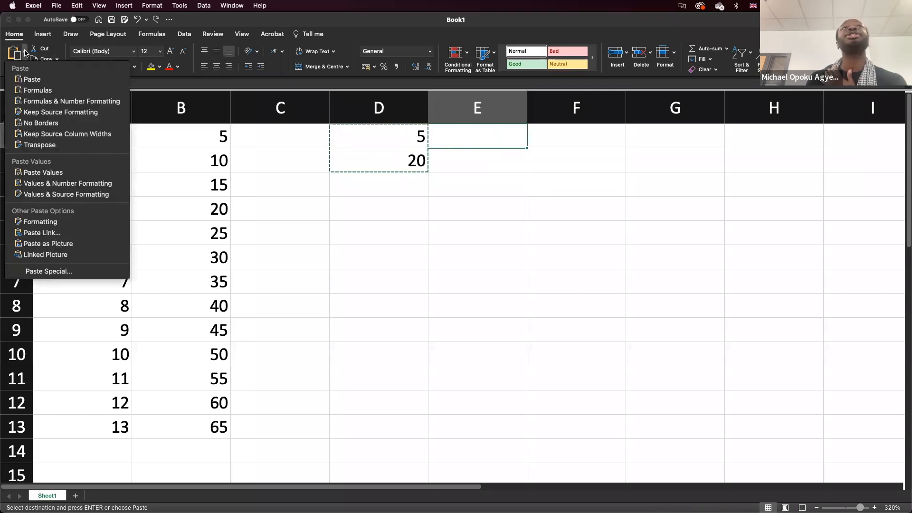
left_click(54, 174)
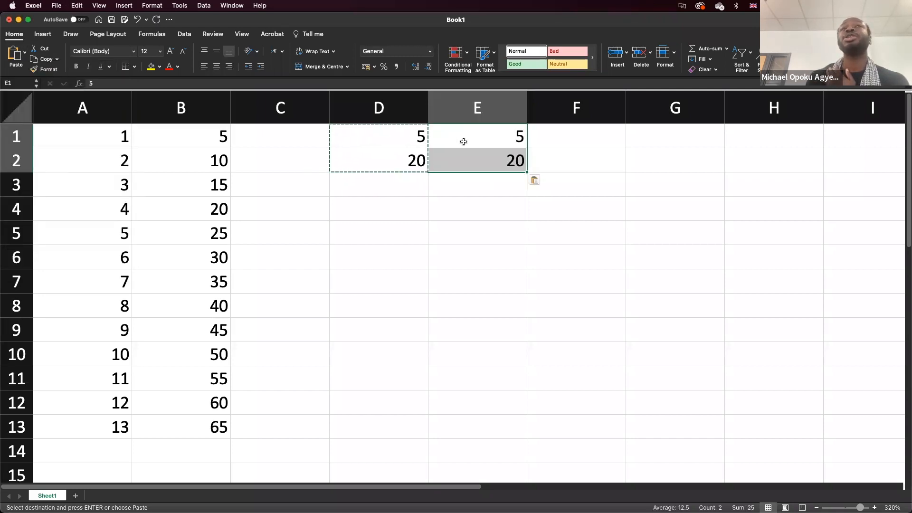
Step: Paste D1:D2 with its formulas over E1:E2 and check which cells the pasted formula in E1 references
left_click(385, 135)
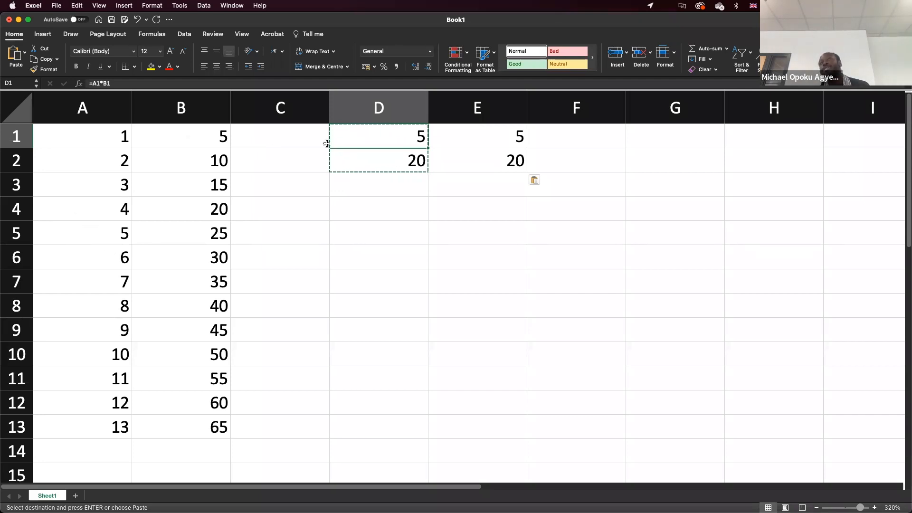
left_click(369, 154)
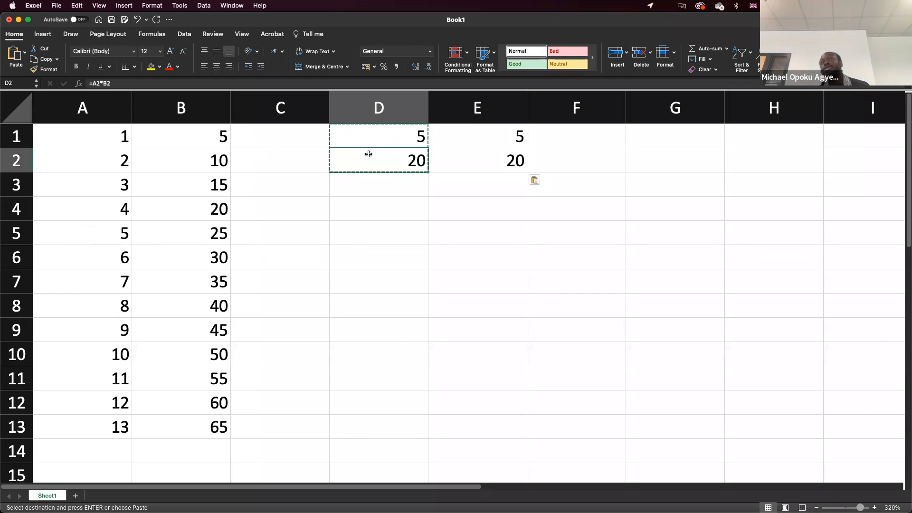
left_click_drag(375, 140, 374, 162)
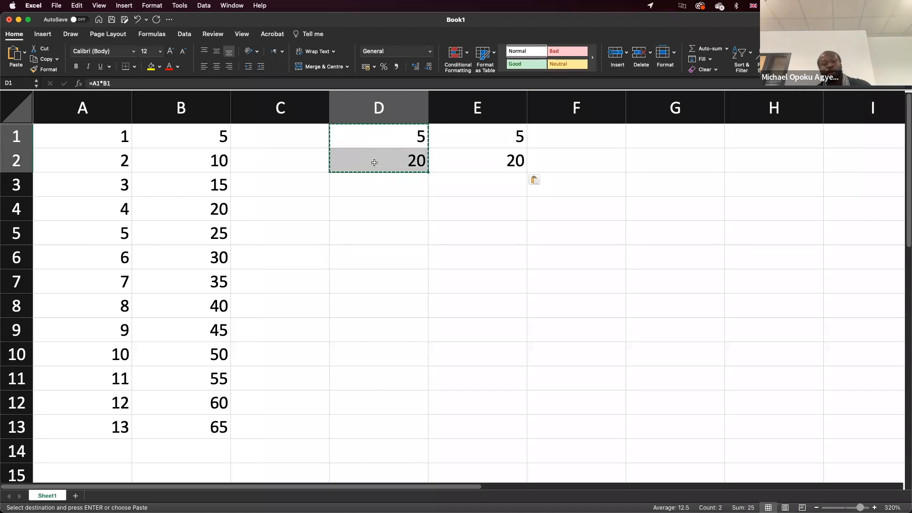
left_click(471, 142)
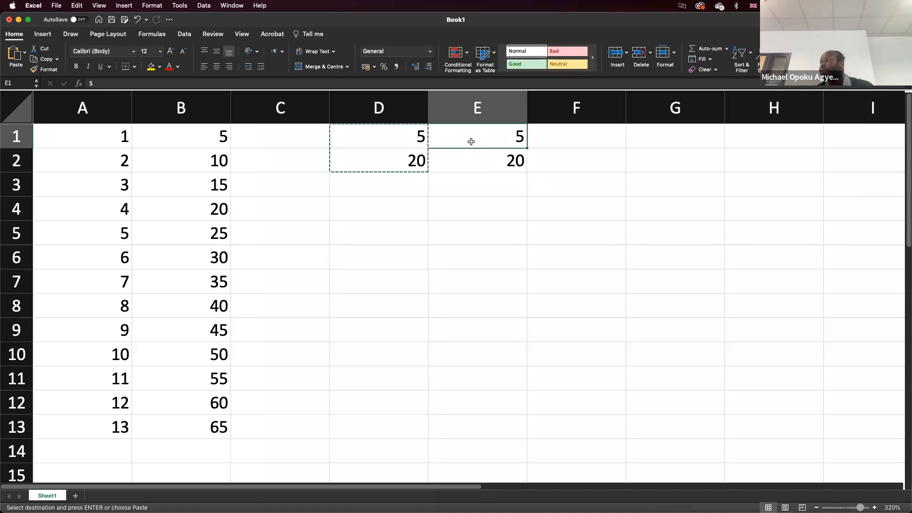
key("super+v")
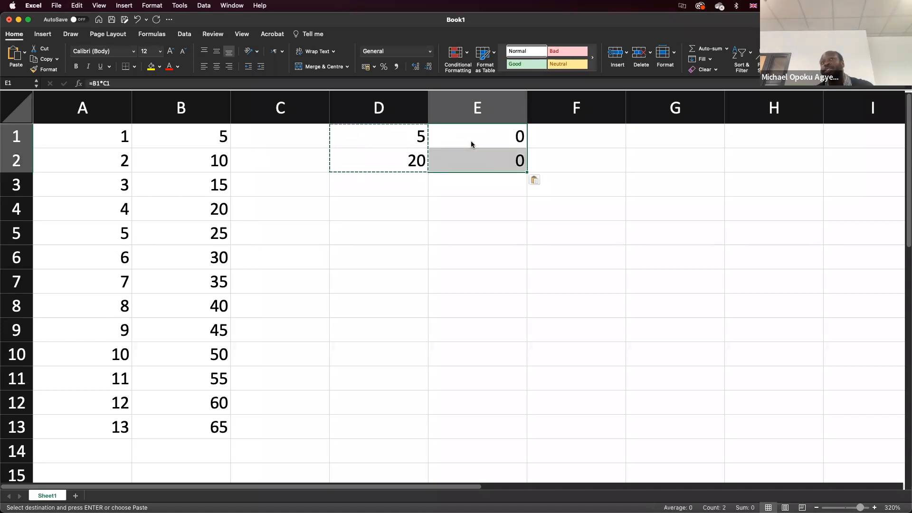
double_click(491, 139)
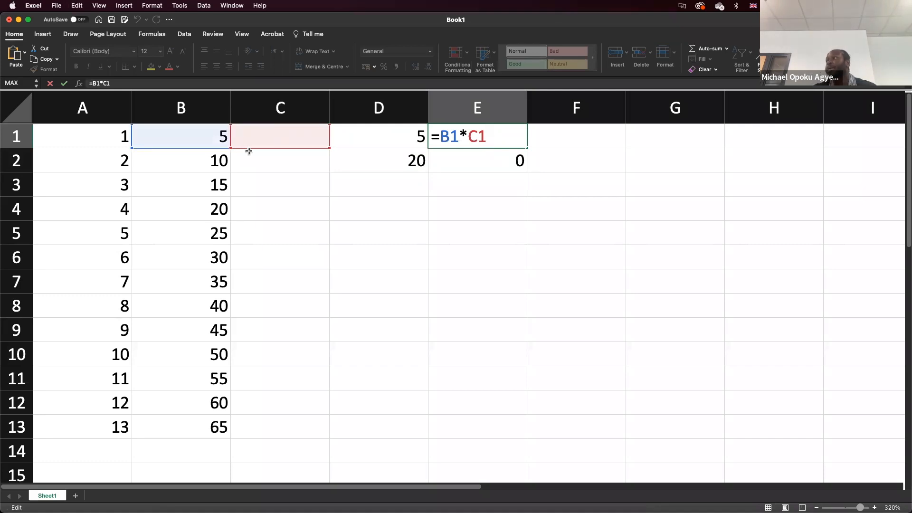
key("Escape")
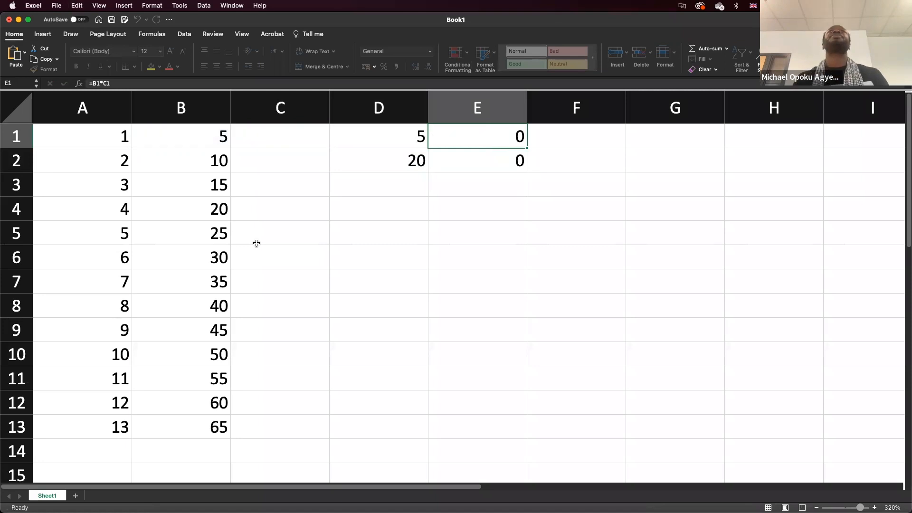
Step: Fill the multiplication formula from D2 down to D13 and check which cells the formula in D13 references
left_click(406, 129)
left_click(410, 155)
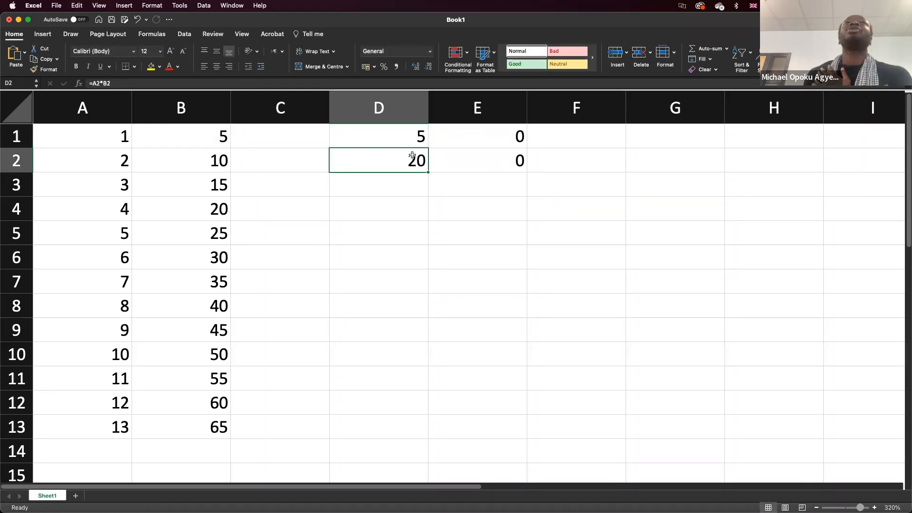
left_click_drag(412, 136, 404, 436)
left_click(412, 160)
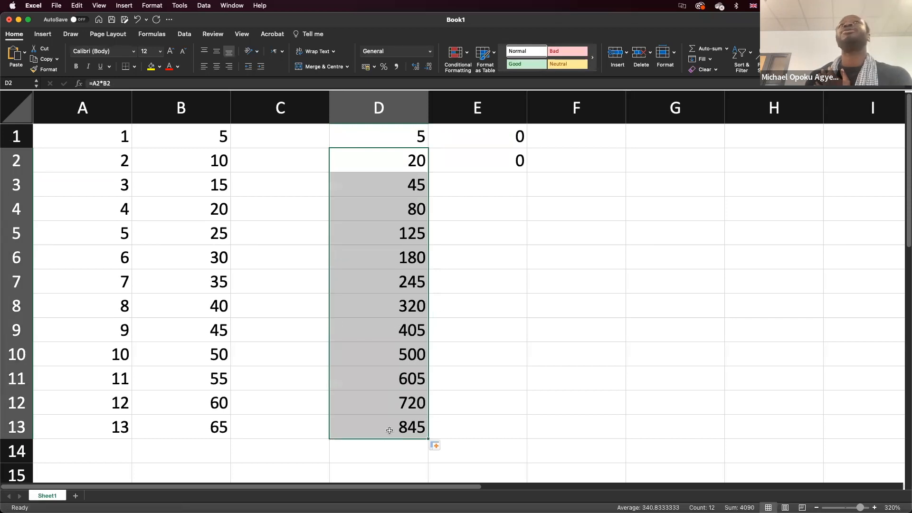
double_click(388, 428)
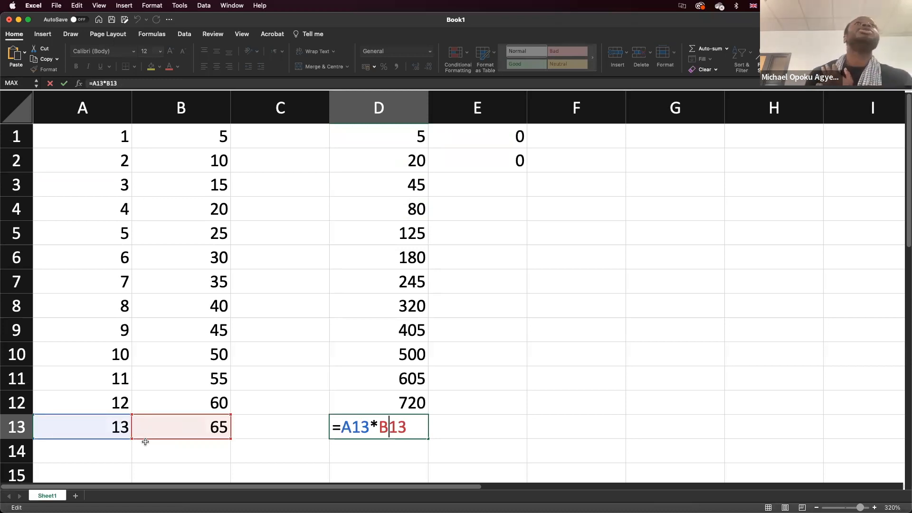
key("ctrl+Return")
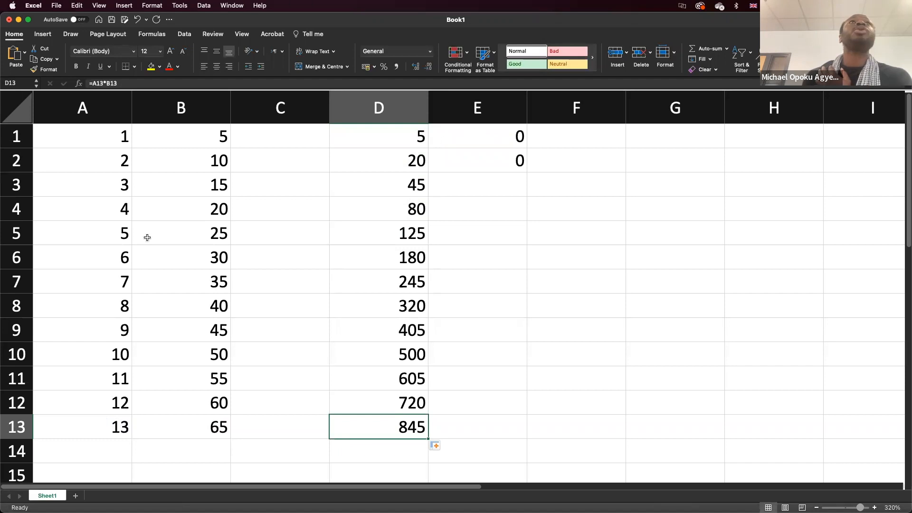
left_click(118, 254)
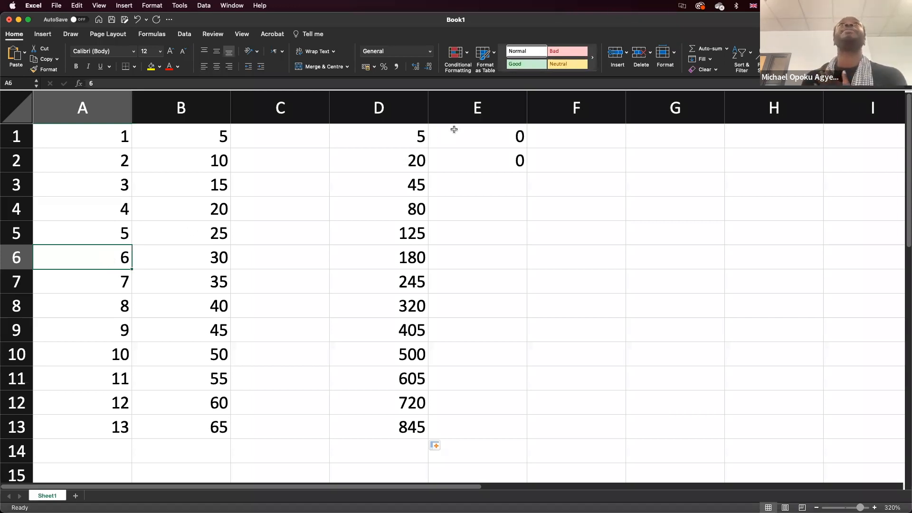
left_click_drag(465, 136, 460, 426)
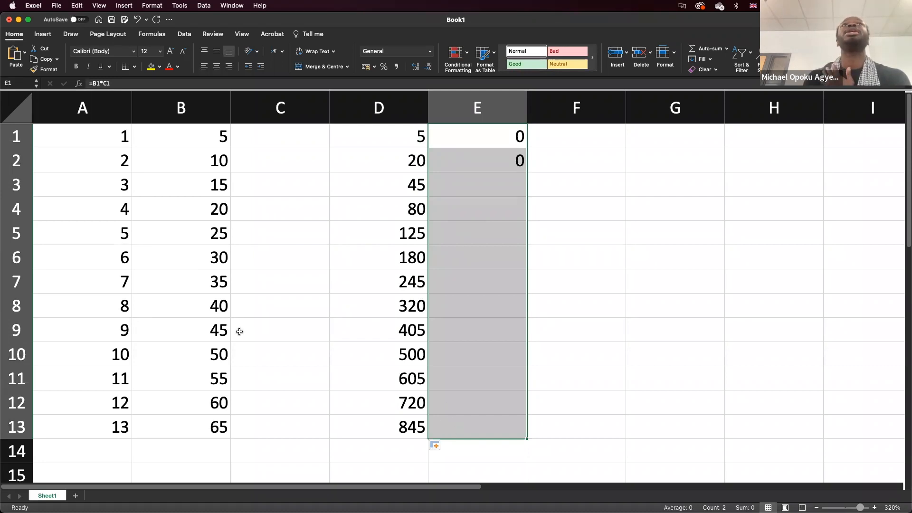
left_click(121, 260)
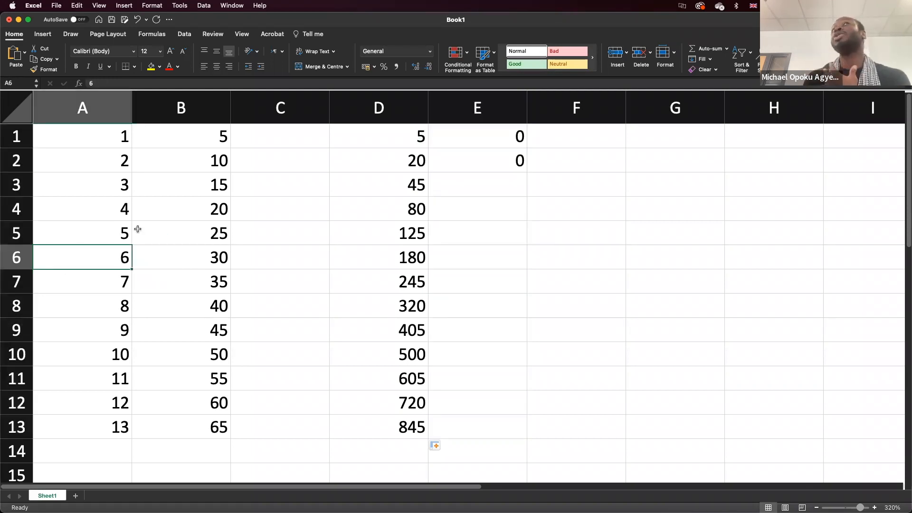
type("8")
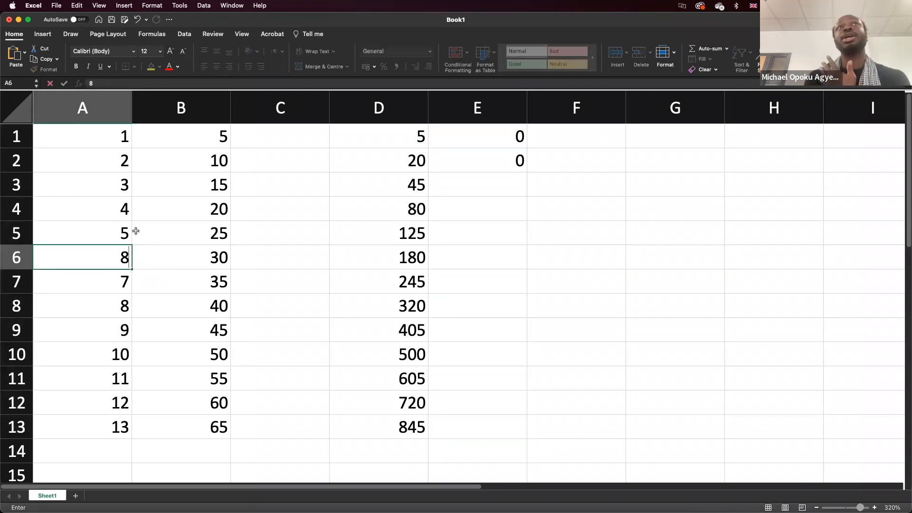
type("6")
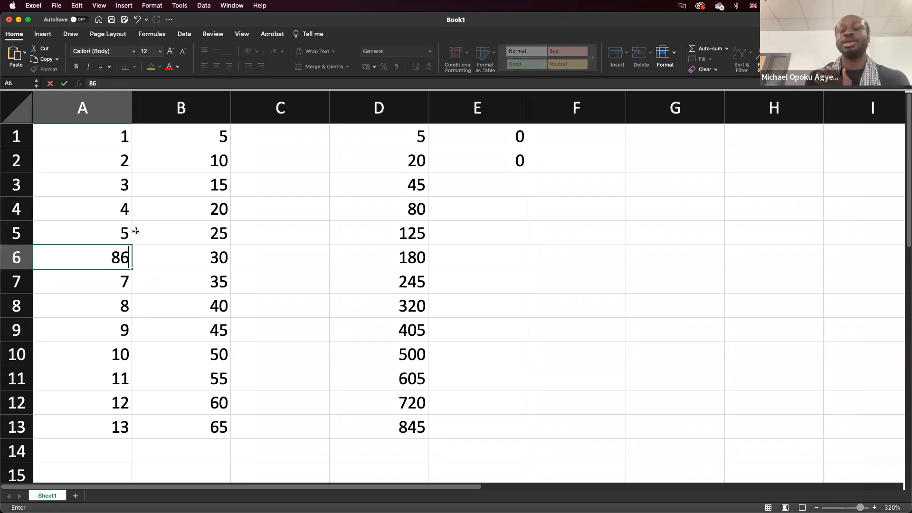
key("BackSpace")
key("BackSpace")
type("6")
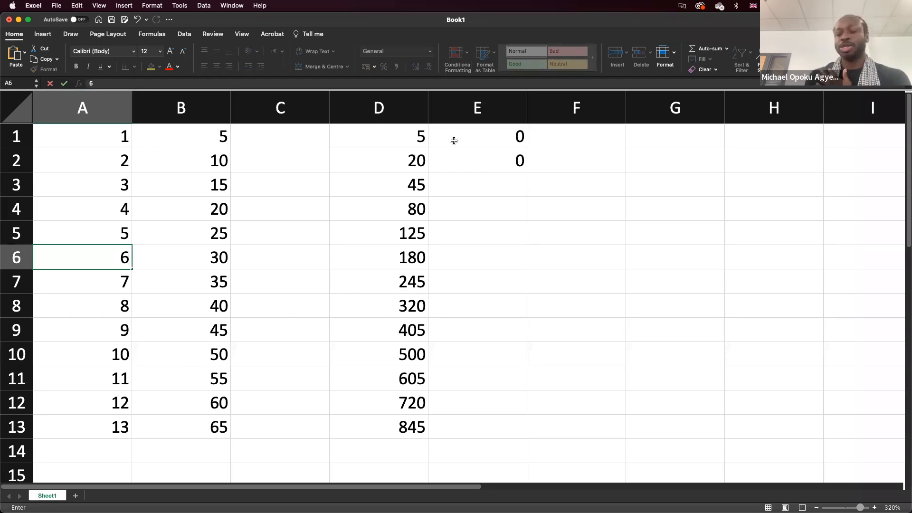
key("Return")
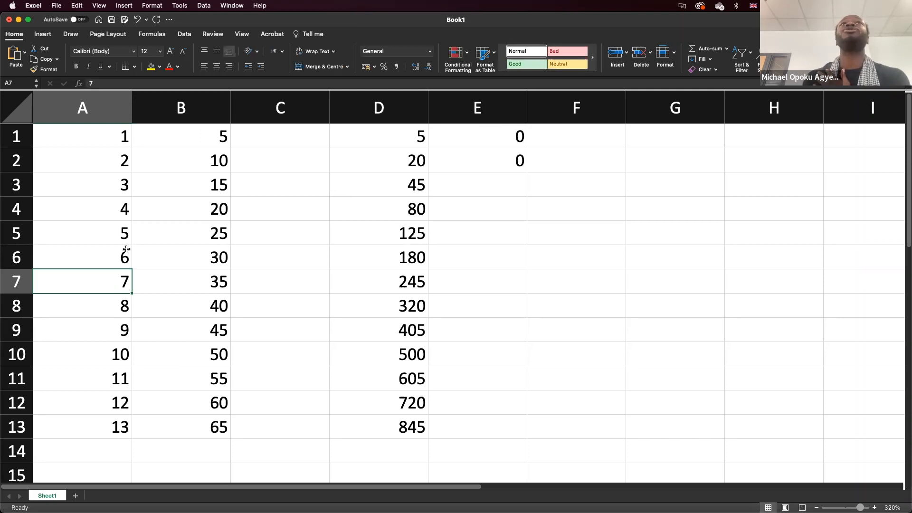
left_click(125, 253)
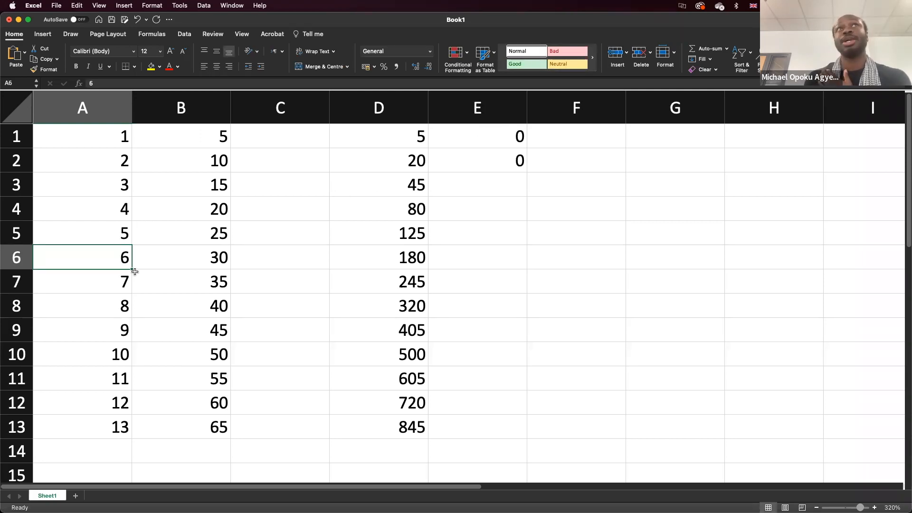
Step: Enter the absolute reference =$A$6 in E1 and fill it down to E13
left_click(494, 137)
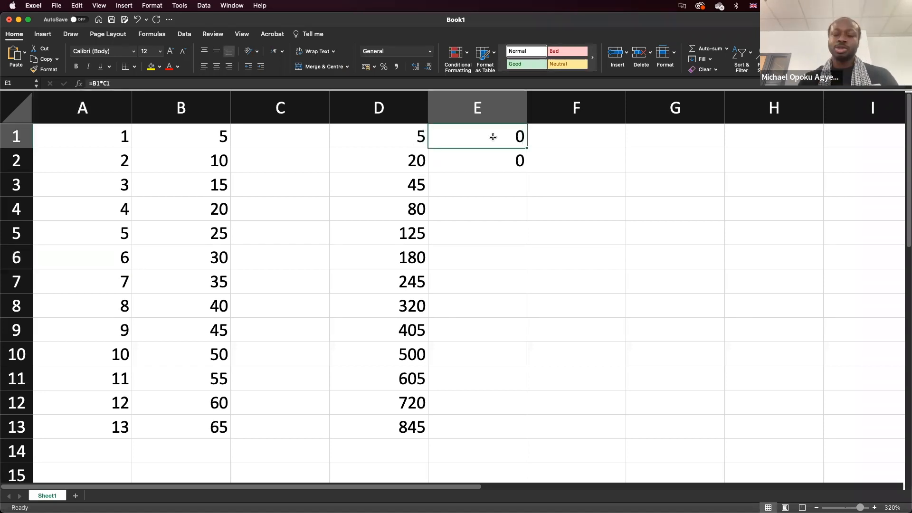
type("=")
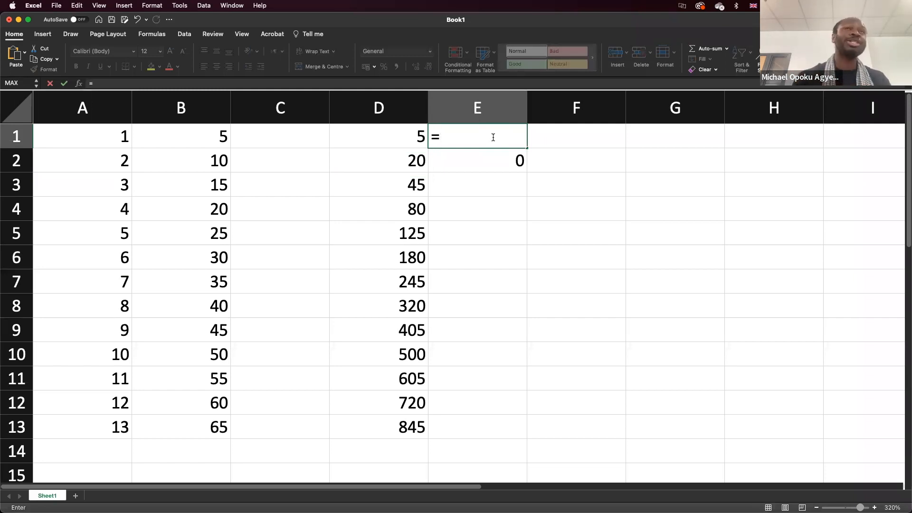
type("$A")
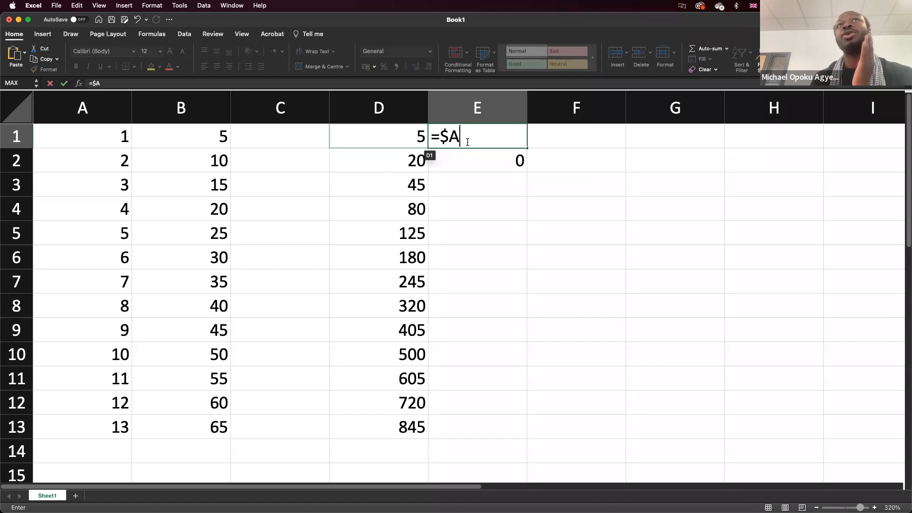
left_click(467, 142)
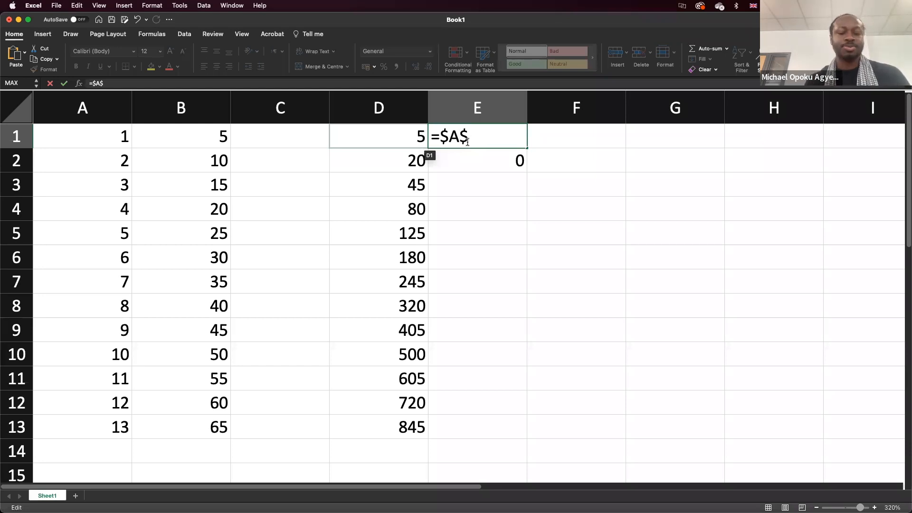
type("6")
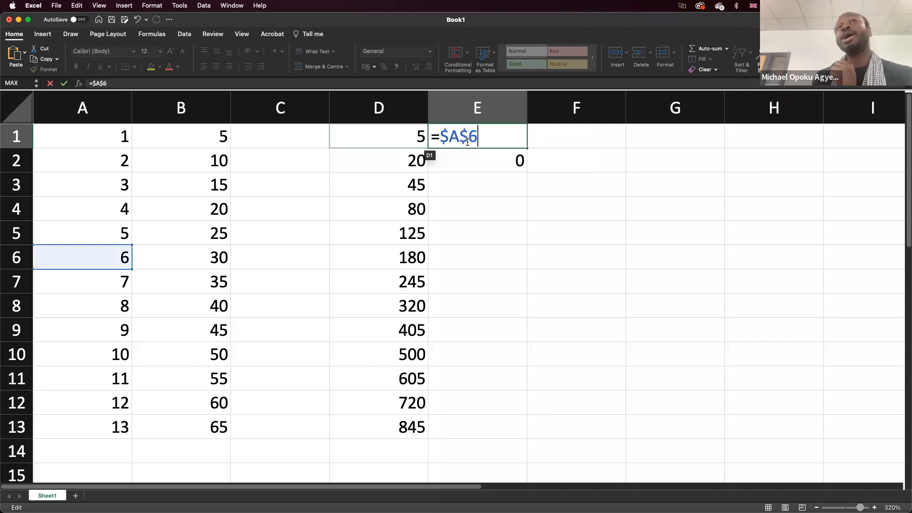
key("Return")
left_click(481, 142)
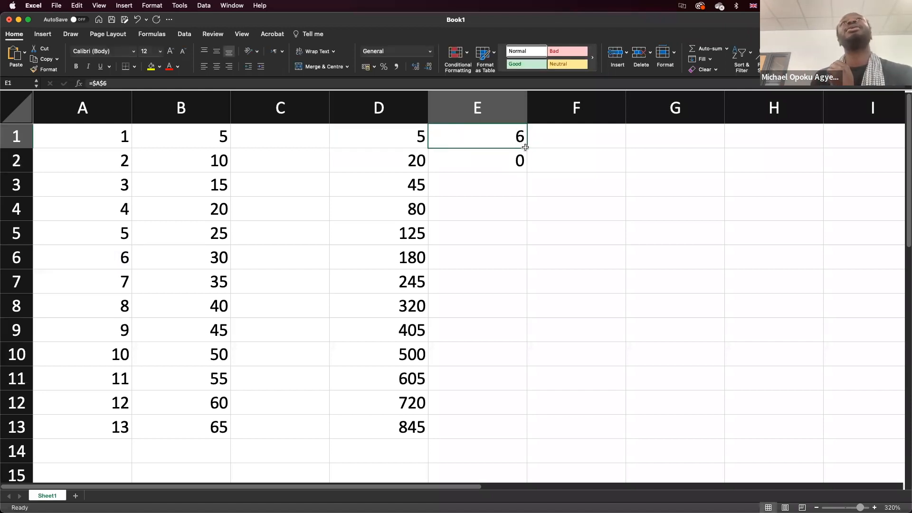
left_click_drag(525, 147, 522, 442)
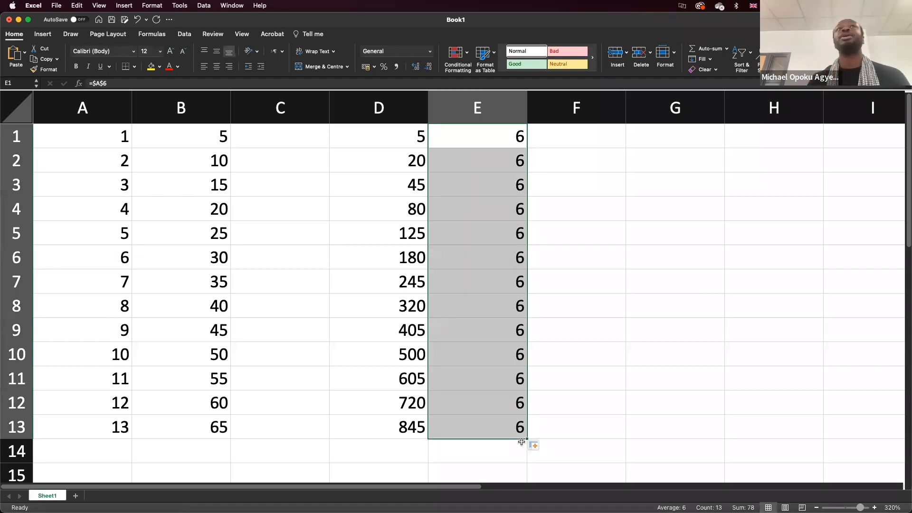
Step: Set the value of A6 to 100
left_click(114, 260)
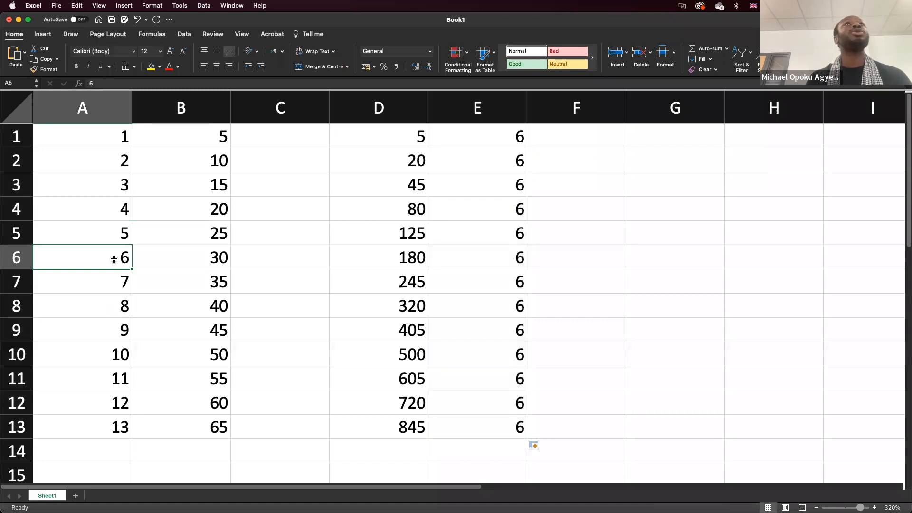
type("100")
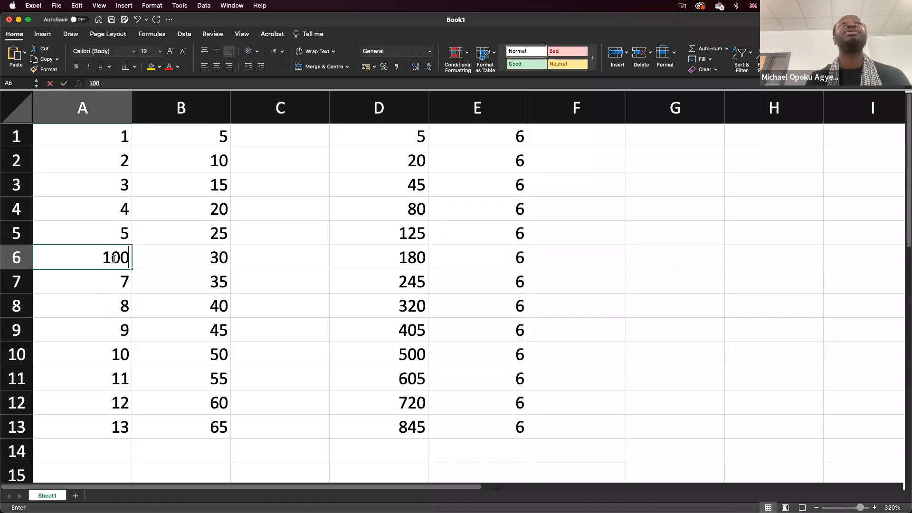
key("Return")
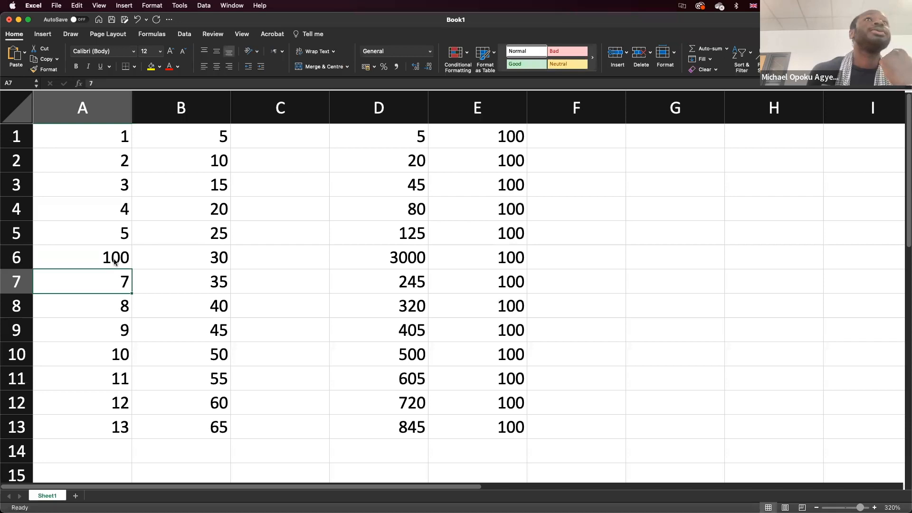
Step: Check which cells the multiplication formula in D13 references
left_click(411, 426)
double_click(411, 427)
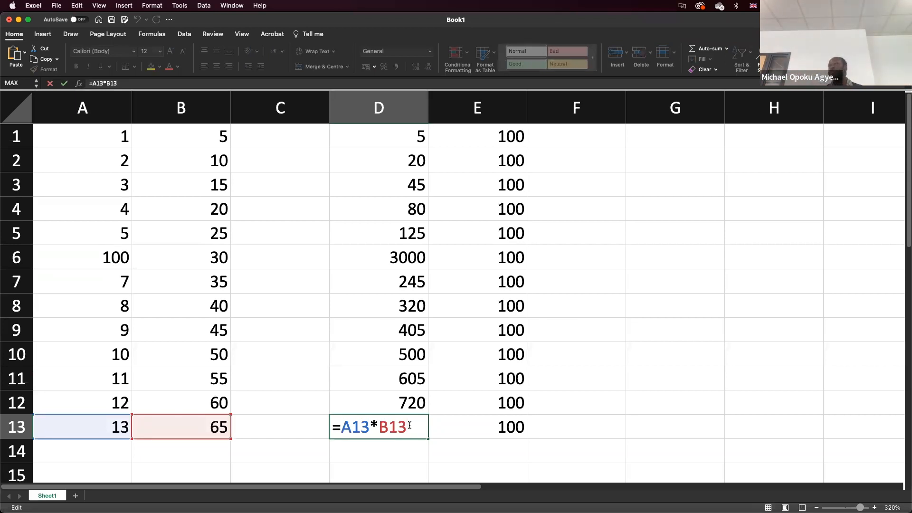
key("Return")
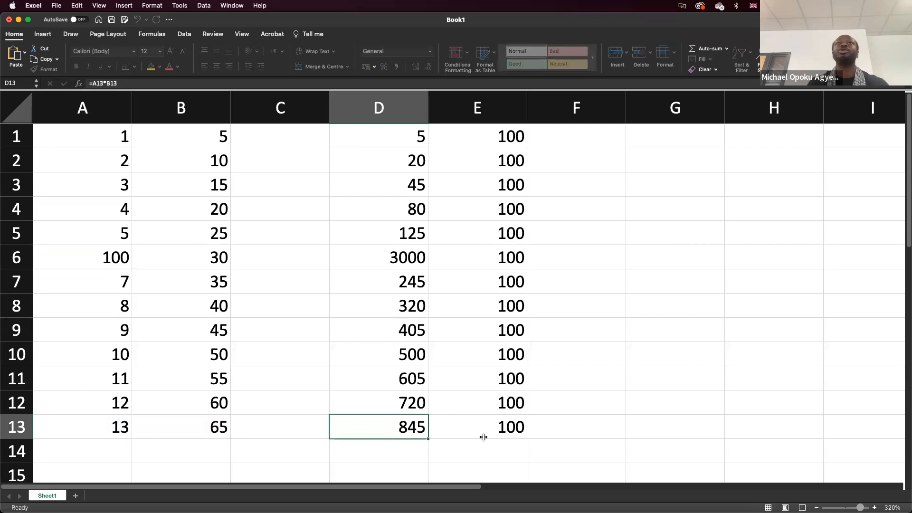
Step: Check which cell the formula in E13 references
left_click(494, 427)
type("=$A$6")
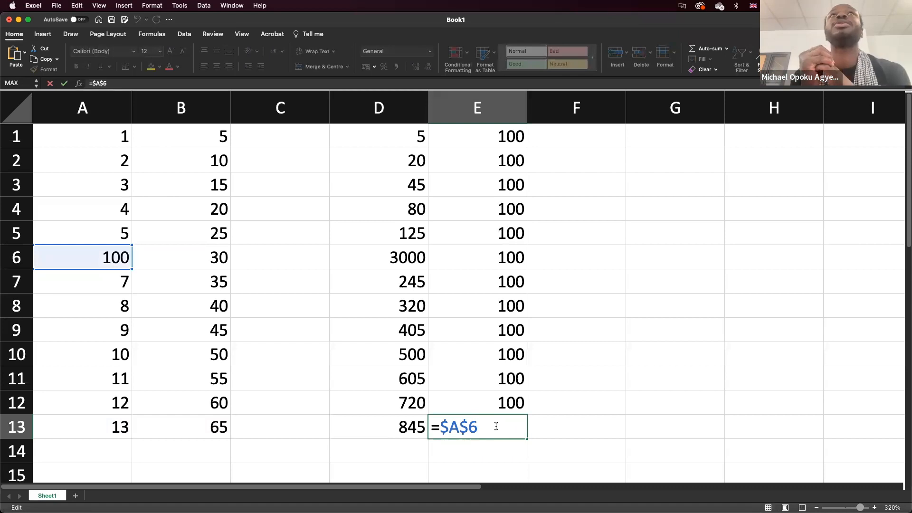
key("ctrl+Return")
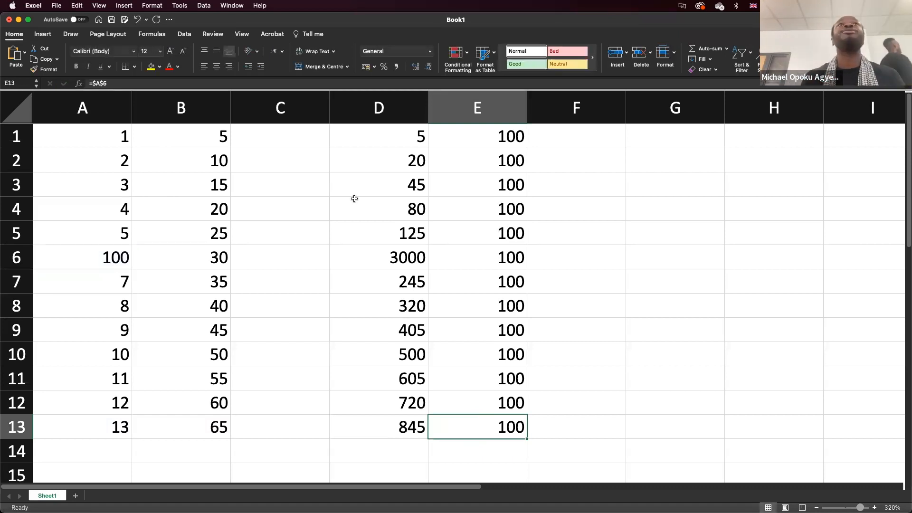
Step: Set the value of A6 to 6
left_click(113, 251)
type("6")
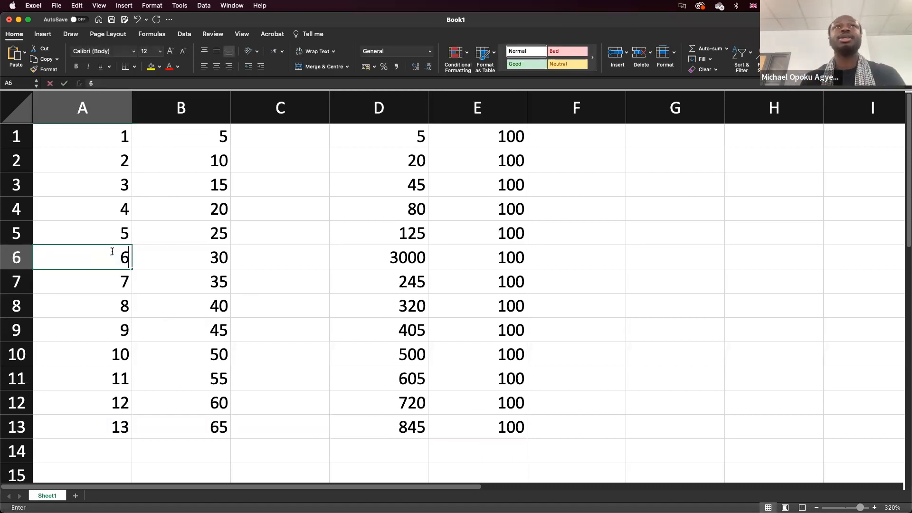
key("Return")
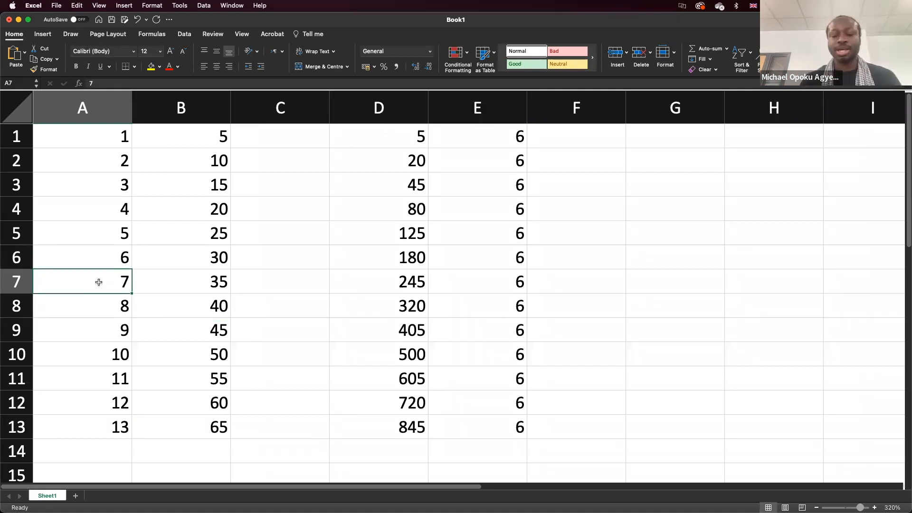
Step: Replace the value of A7 with the text "anything" and that text with 89
type("anything")
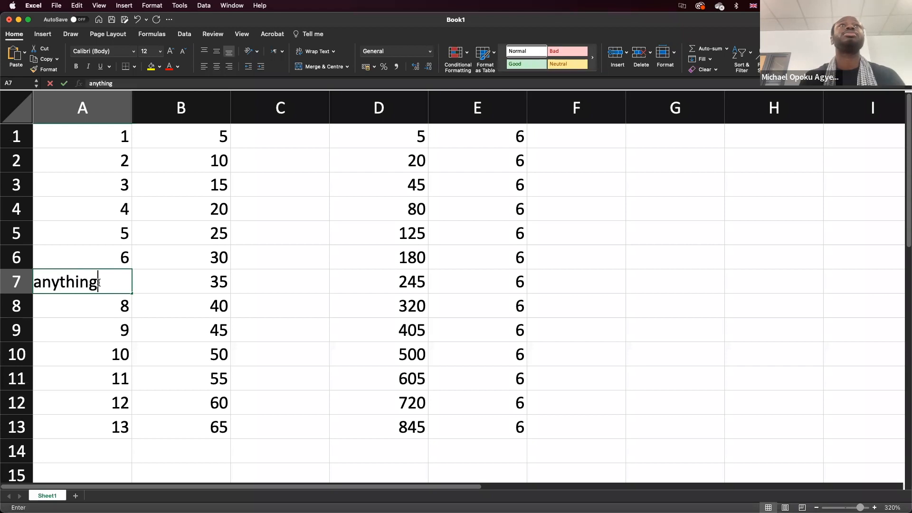
key("Return")
left_click(95, 276)
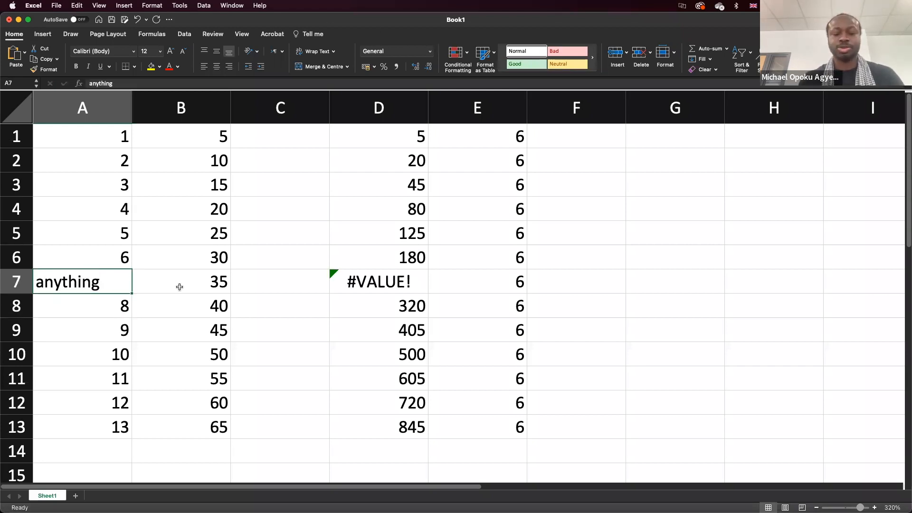
type("89")
key("Return")
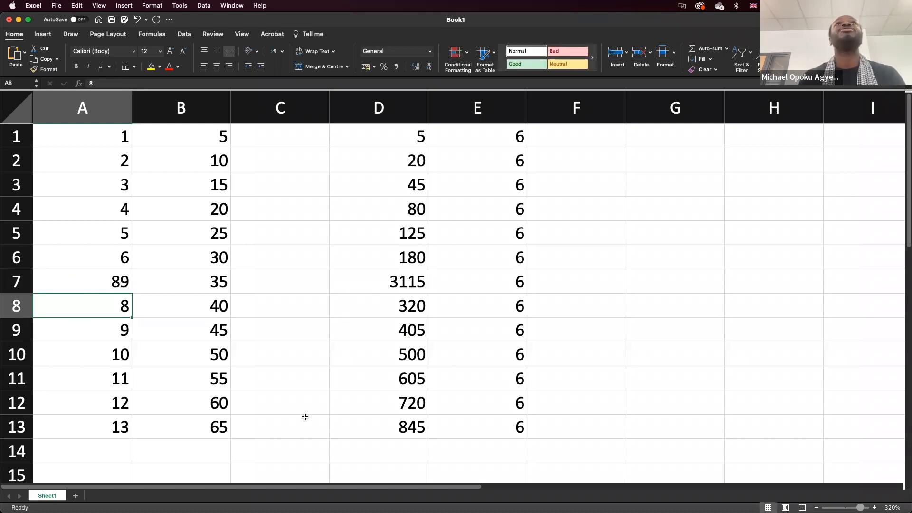
left_click(96, 283)
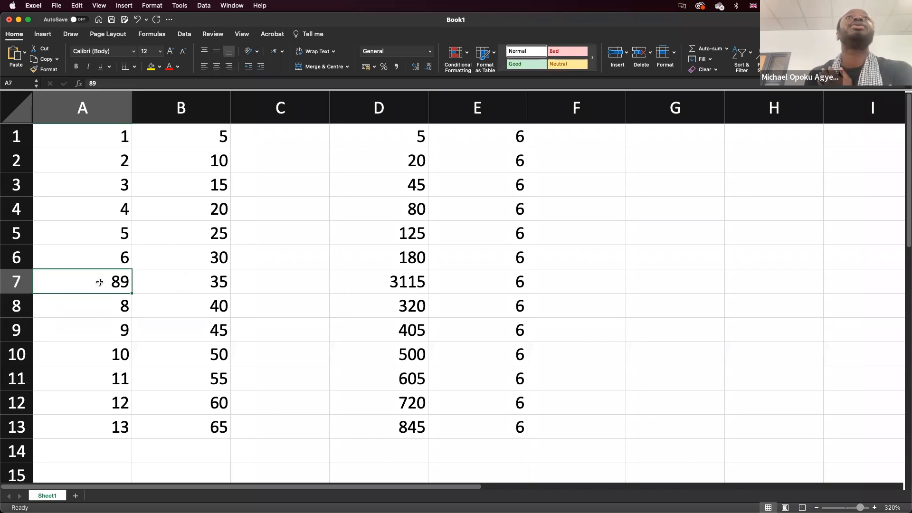
Step: Check which cell the formula in E1 references
left_click(496, 133)
type("=$A$6")
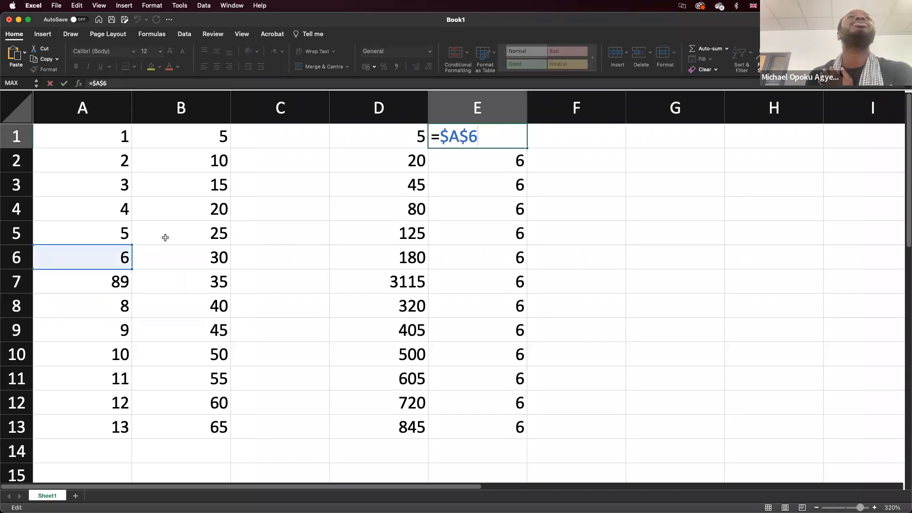
left_click(115, 277)
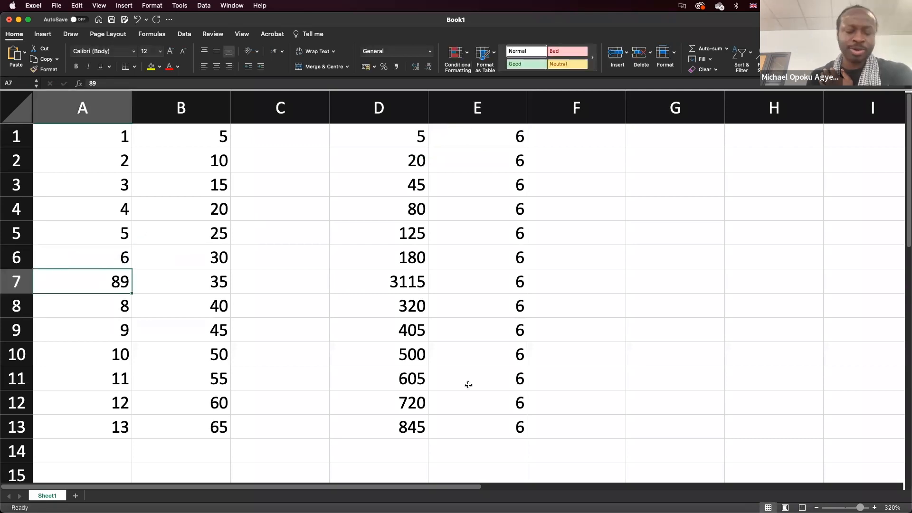
Step: Undo the last two changes to A7
key("super+z")
key("super+z")
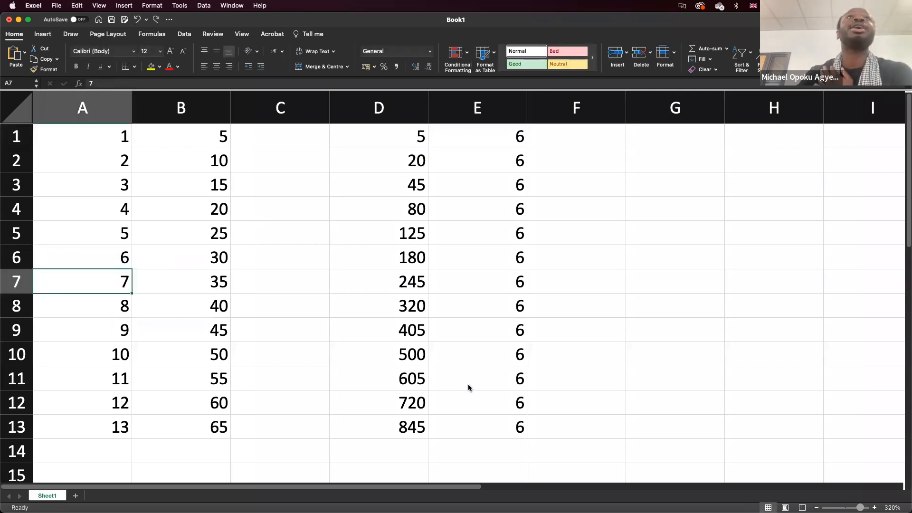
Step: Set the value of A6 to 4567
left_click(120, 263)
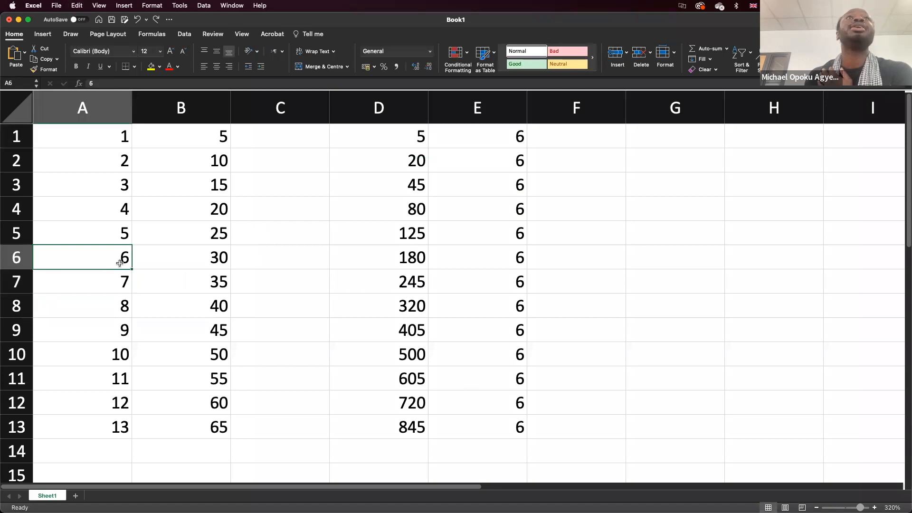
type("4567")
key("Return")
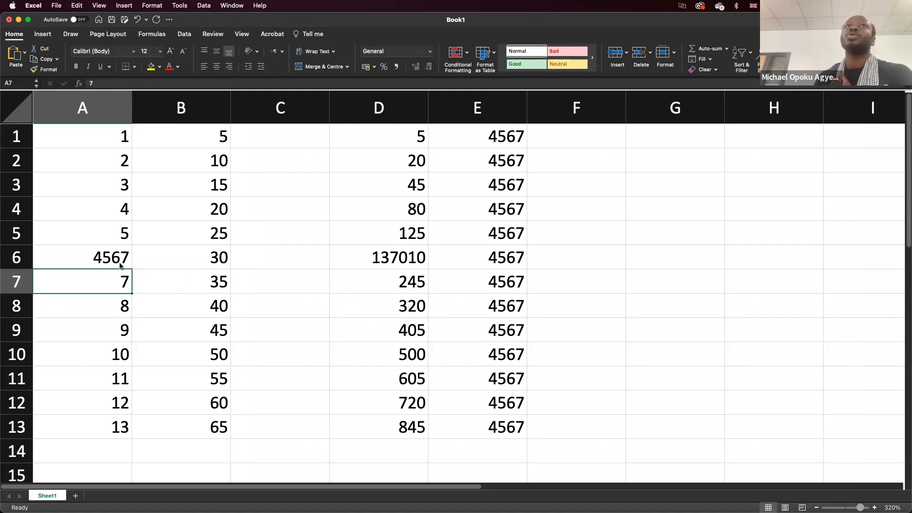
Step: Extend the absolute reference formula in E1 with a multiplication by B1, giving =$A$6* B1
double_click(499, 135)
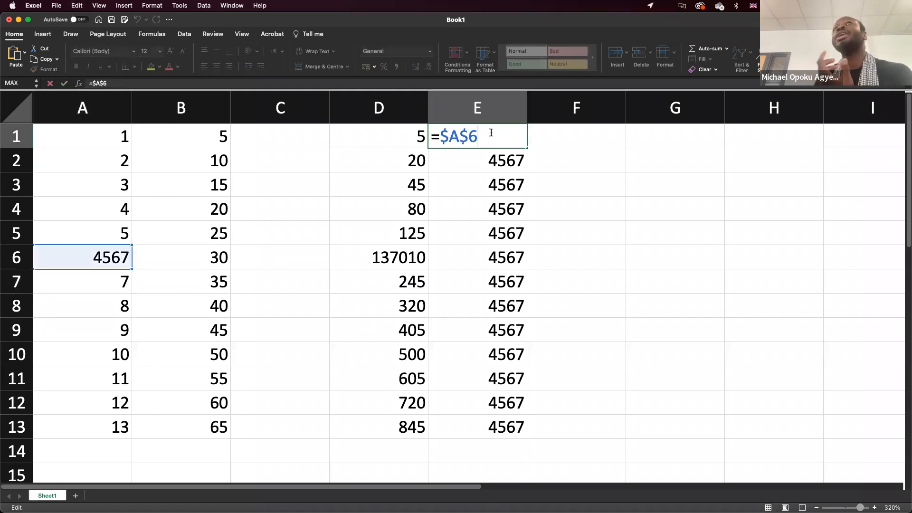
left_click_drag(478, 135, 442, 132)
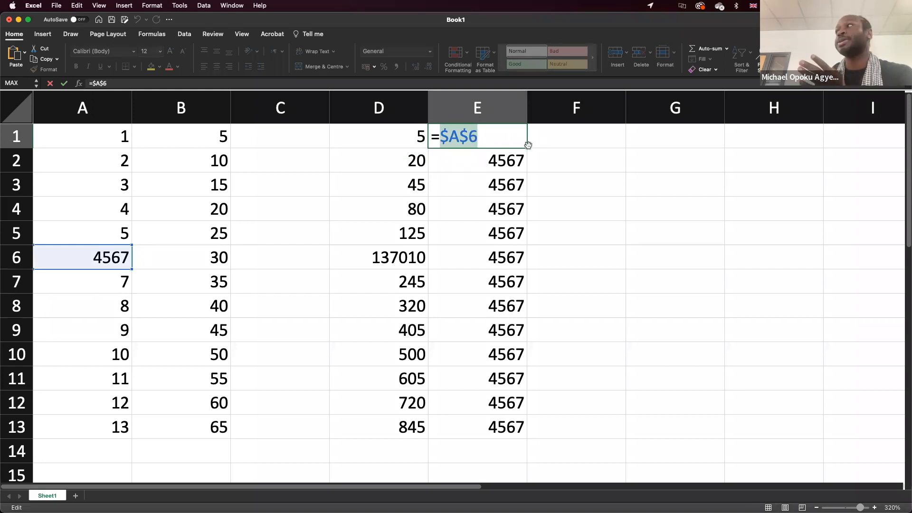
left_click(483, 137)
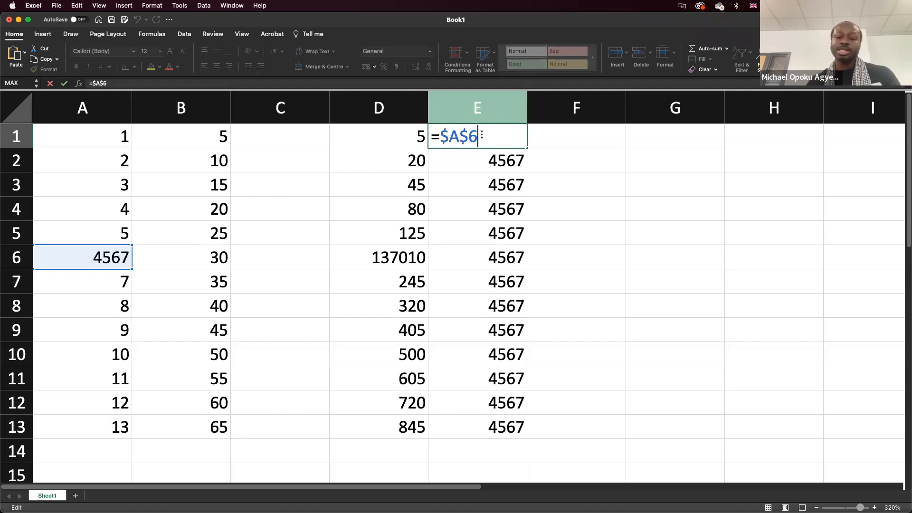
type("*")
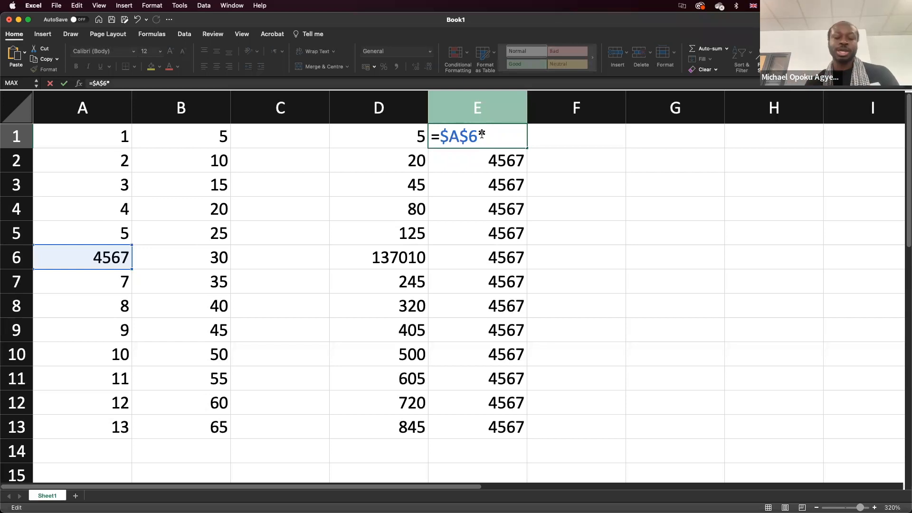
type("B")
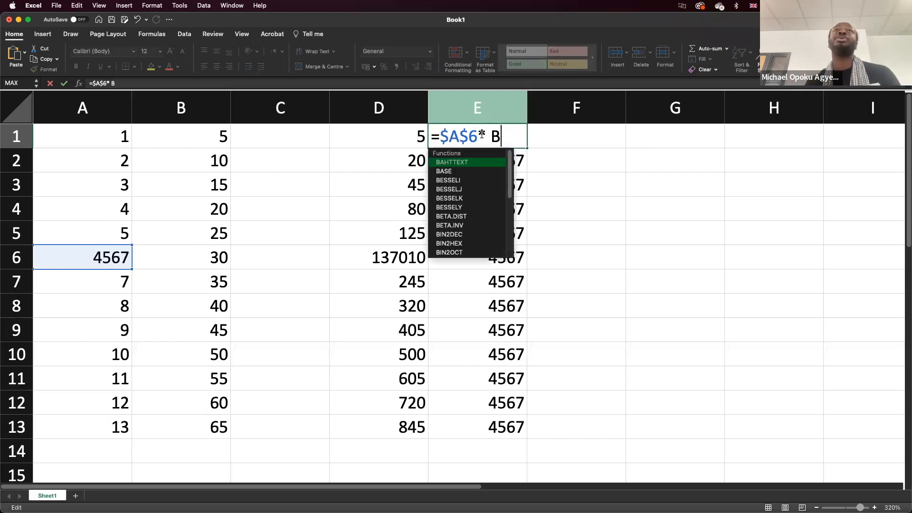
type("1")
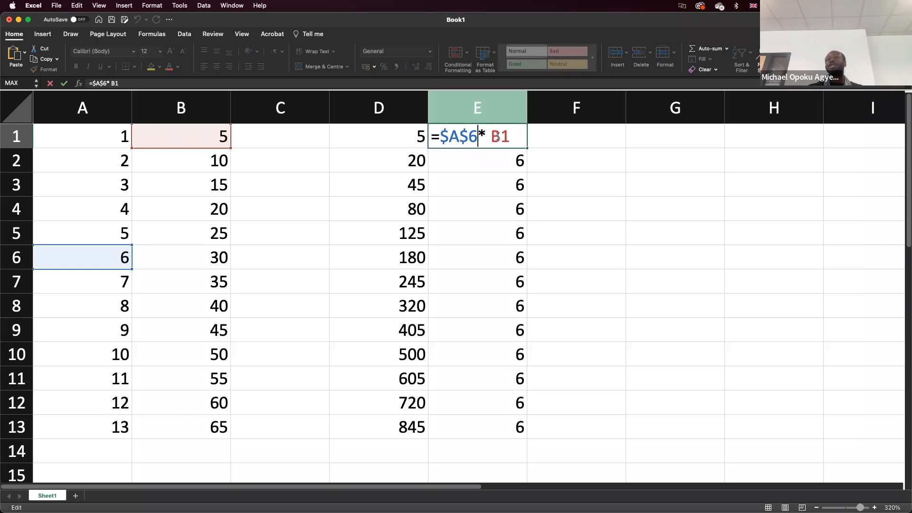
key("Return")
Step: Fill the formula from E1 down to E13
left_click(499, 139)
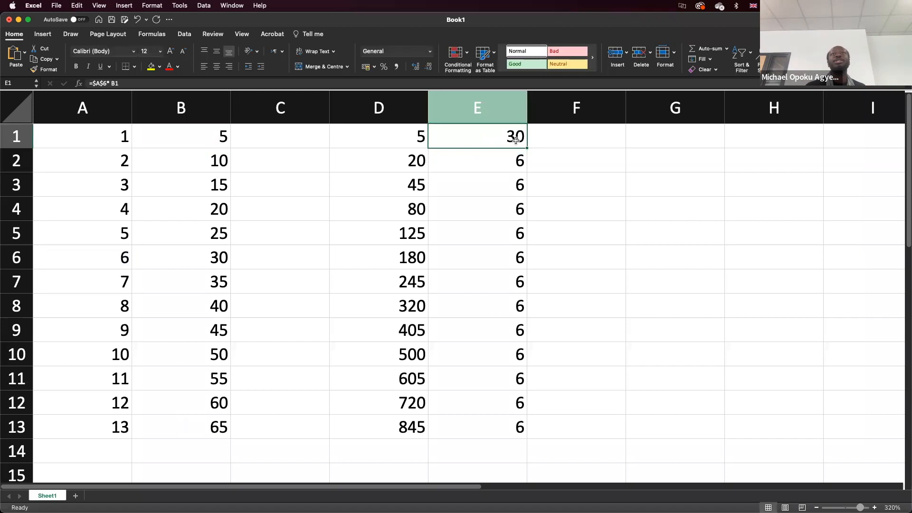
left_click_drag(527, 148, 537, 435)
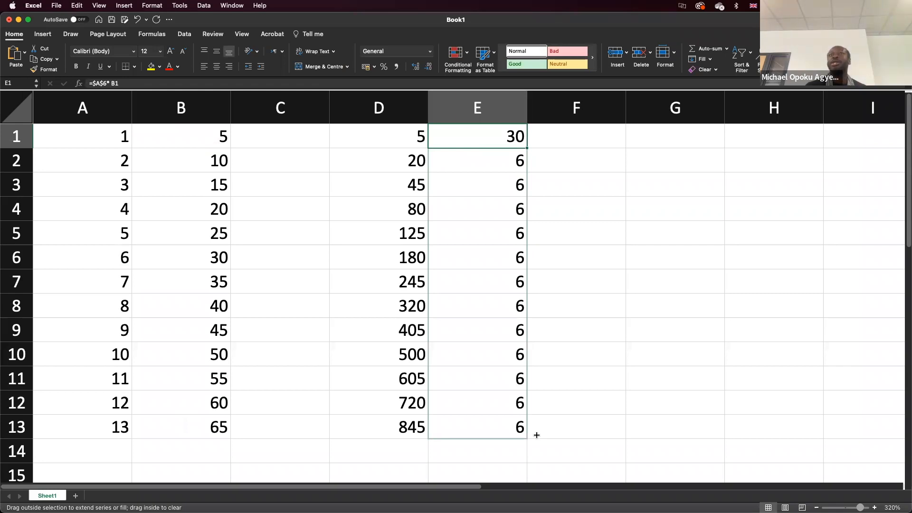
left_click_drag(536, 435, 536, 438)
Step: Check which cells the filled formulas in E2 and E13 reference
left_click(507, 162)
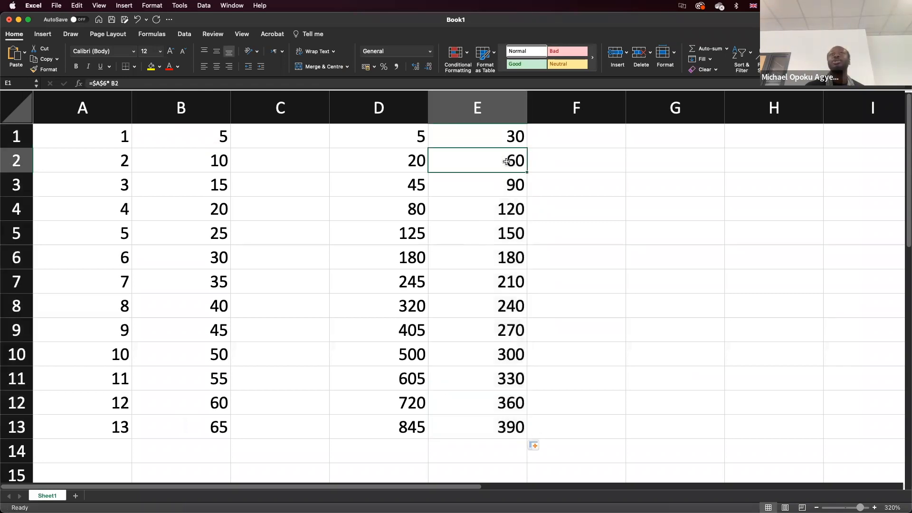
double_click(507, 161)
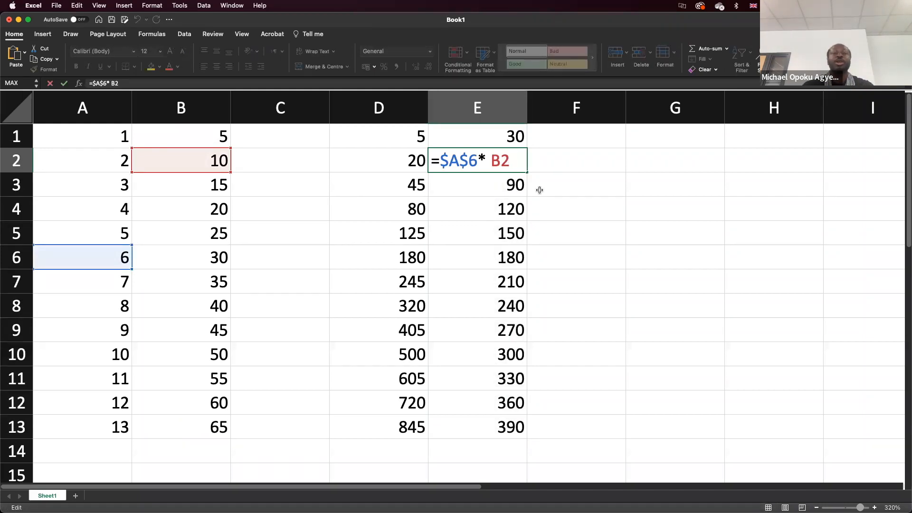
key("Escape")
left_click(480, 427)
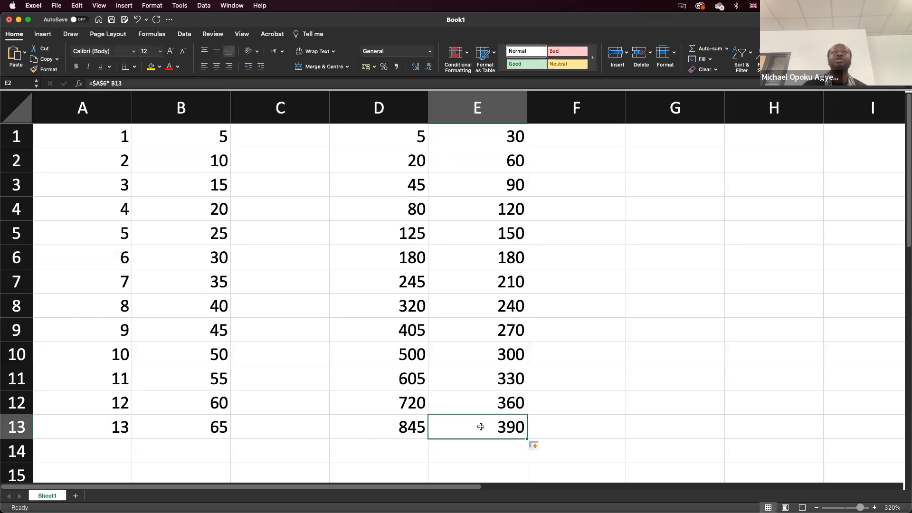
double_click(481, 427)
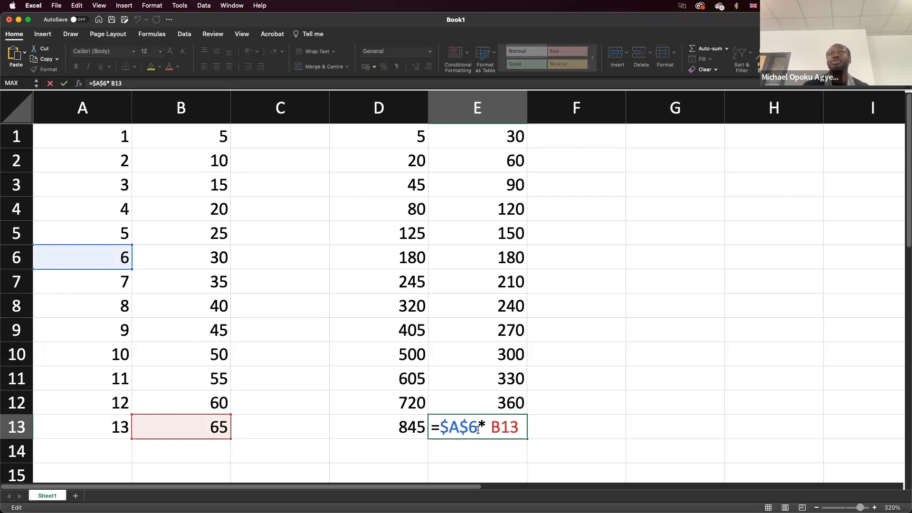
left_click_drag(479, 427, 421, 424)
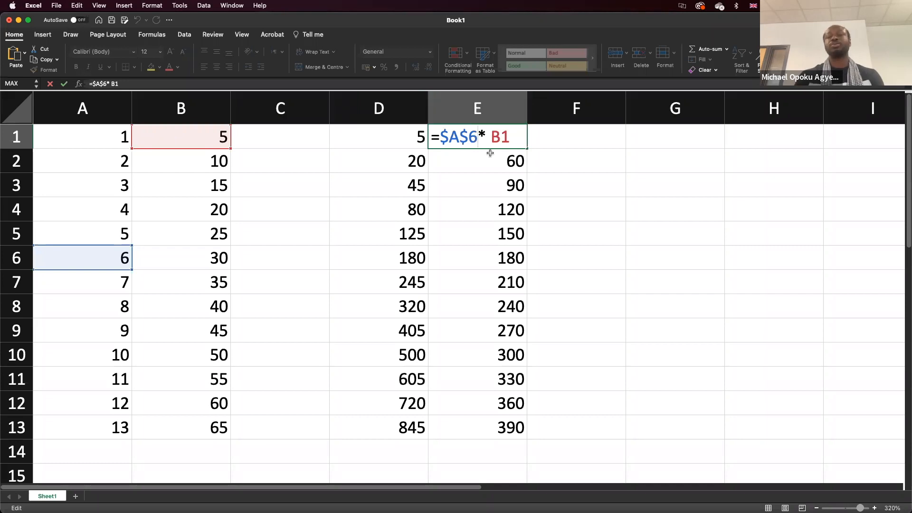
Step: Change the formula in E1 to =$A$5* B1 and fill it down to E13
key("BackSpace")
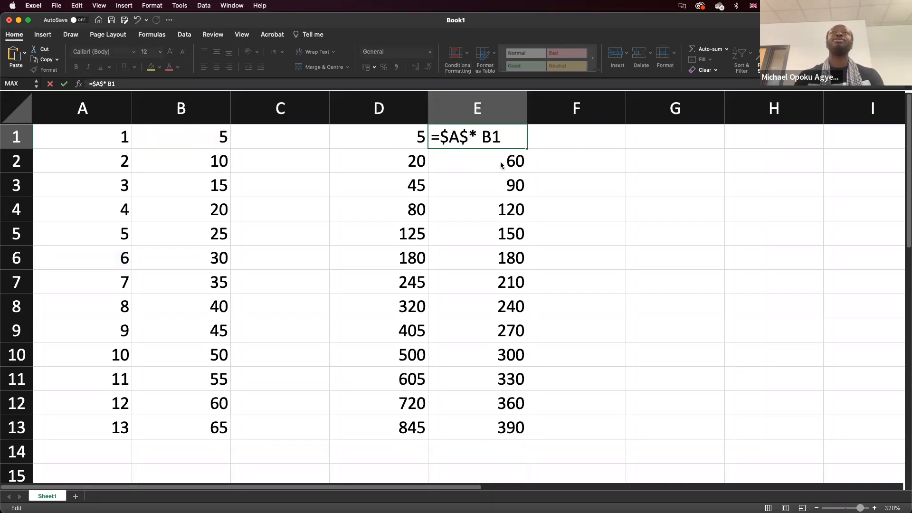
double_click(469, 136)
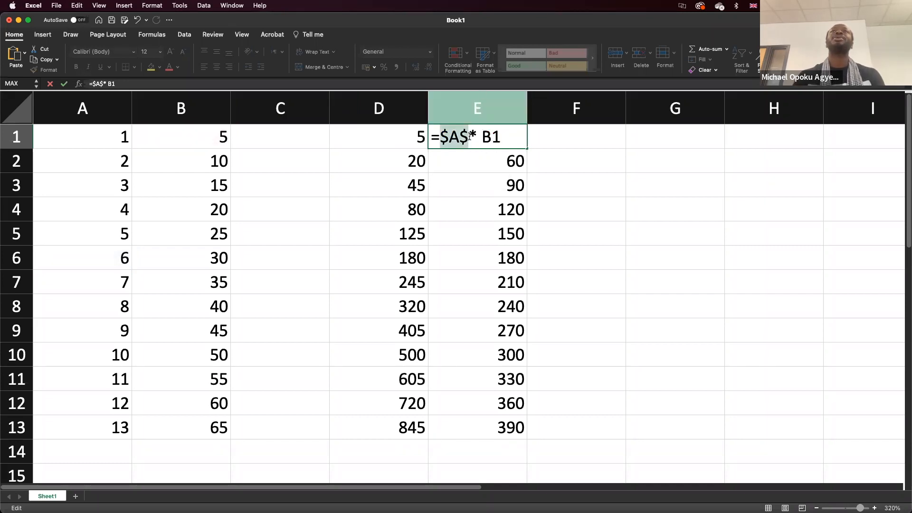
type("5")
key("super+z")
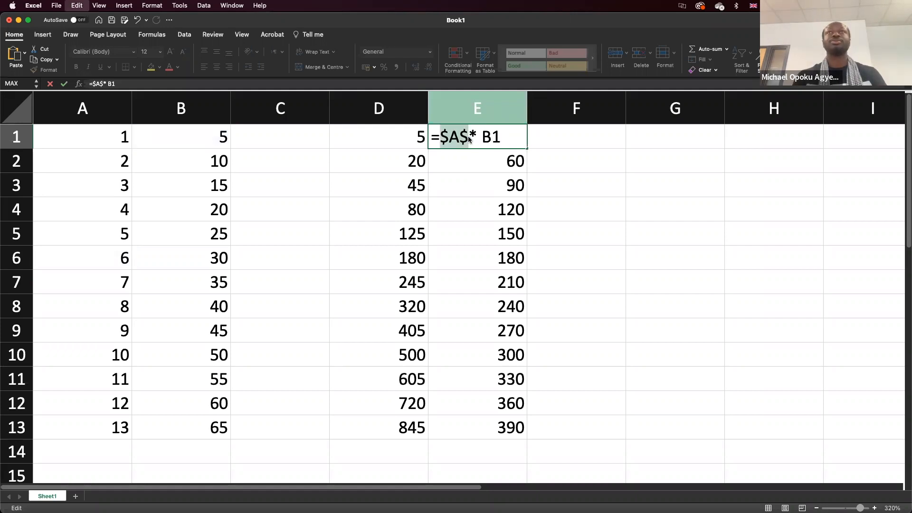
left_click(470, 139)
type("5")
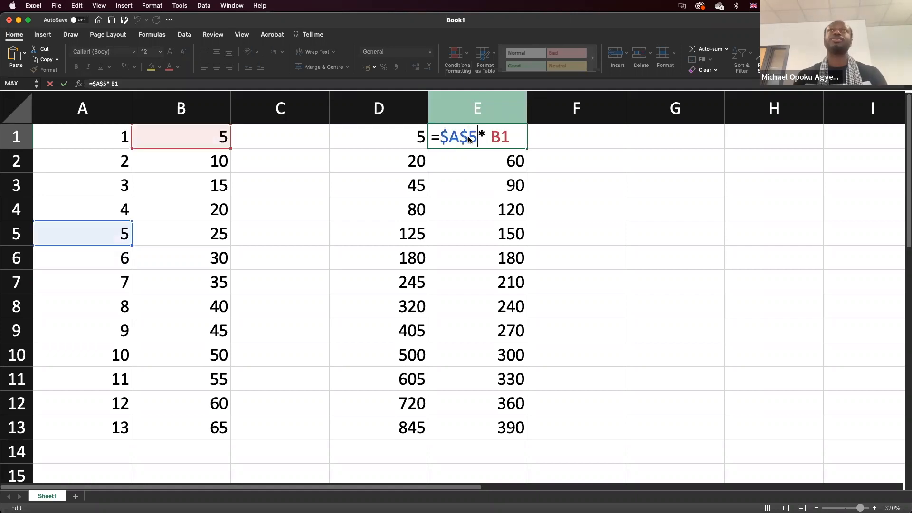
key("Return")
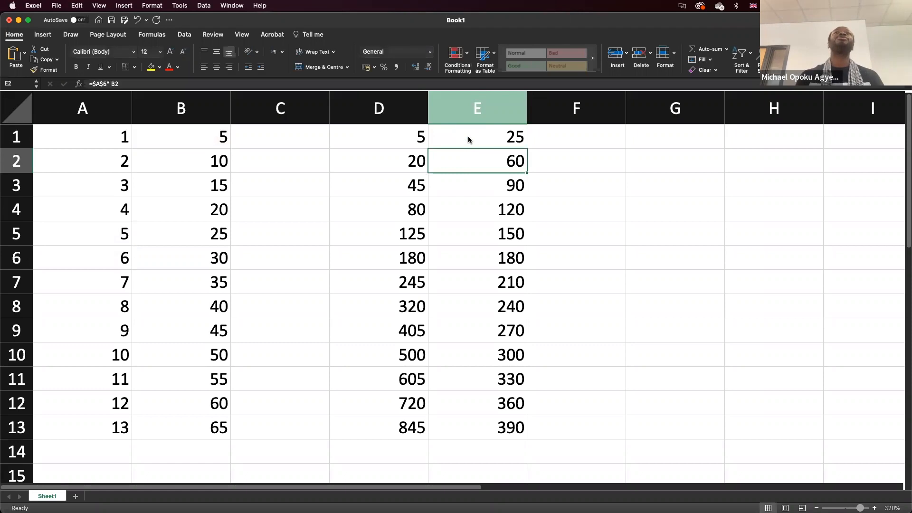
left_click(494, 139)
left_click_drag(528, 148, 509, 432)
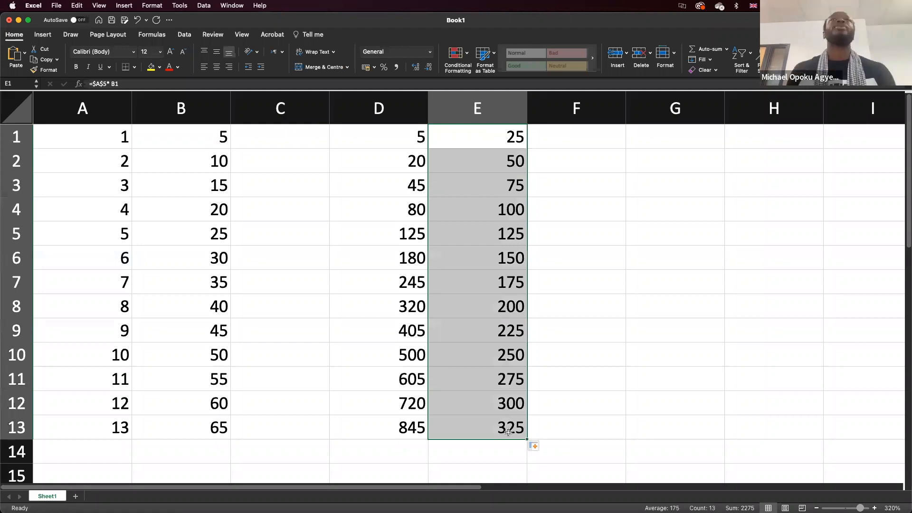
Step: Set the value of A5 to 3778
left_click(121, 233)
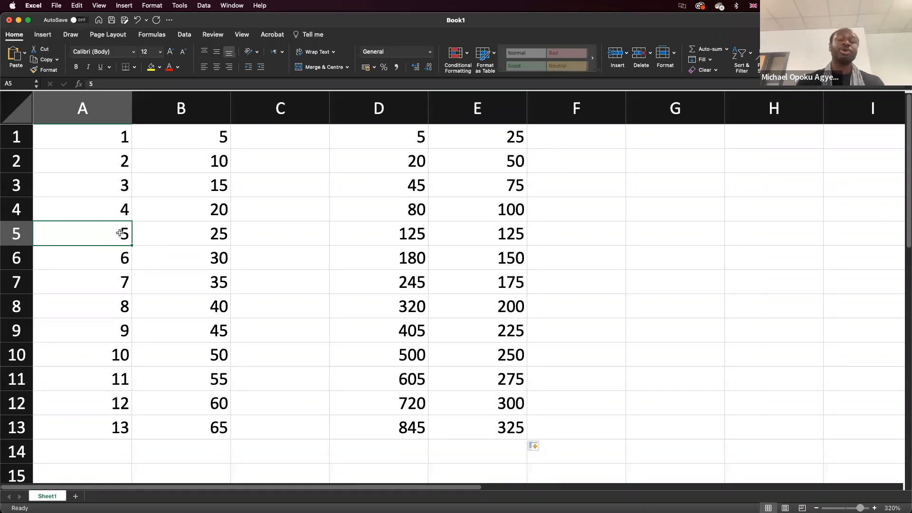
type("3778")
key("Return")
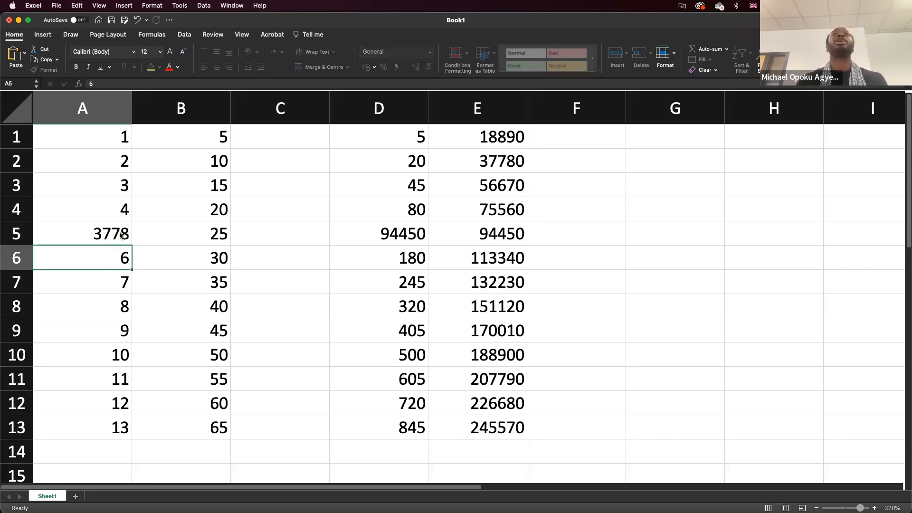
Step: Check which cells the multiplication formulas in D5 and D6 reference
left_click(370, 230)
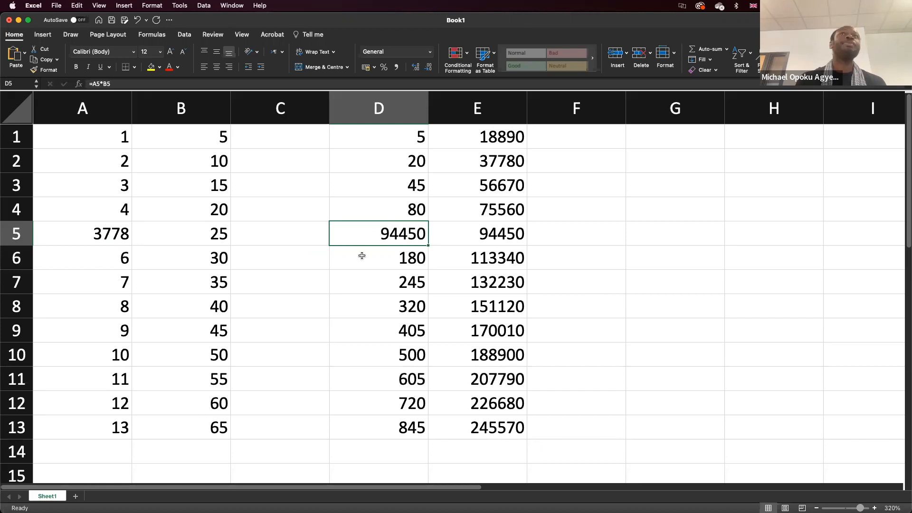
double_click(361, 257)
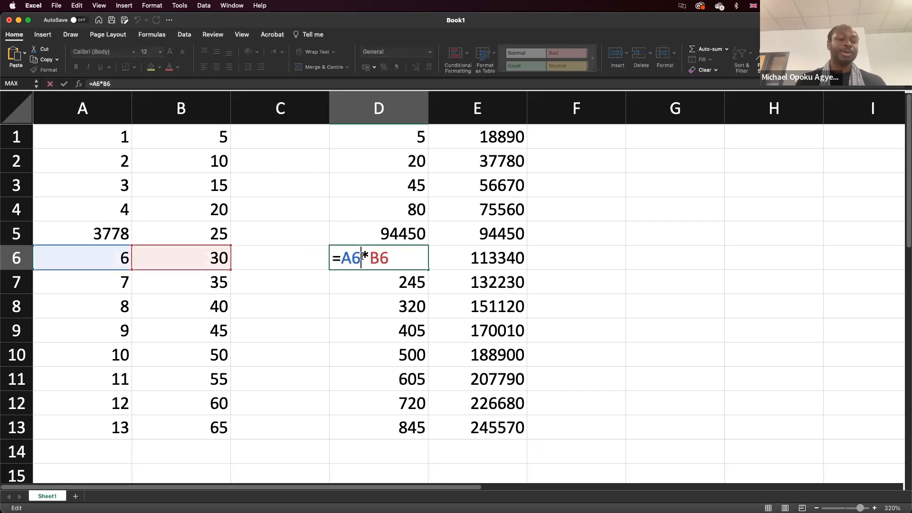
key("Escape")
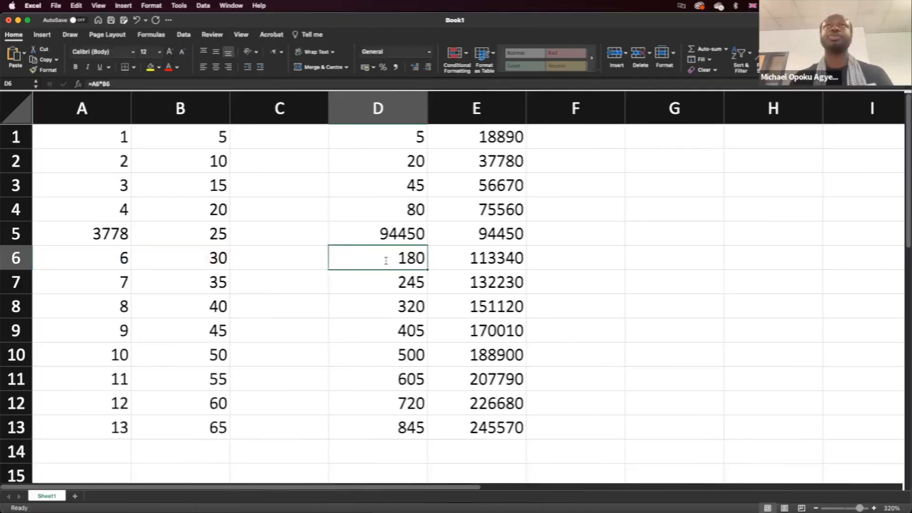